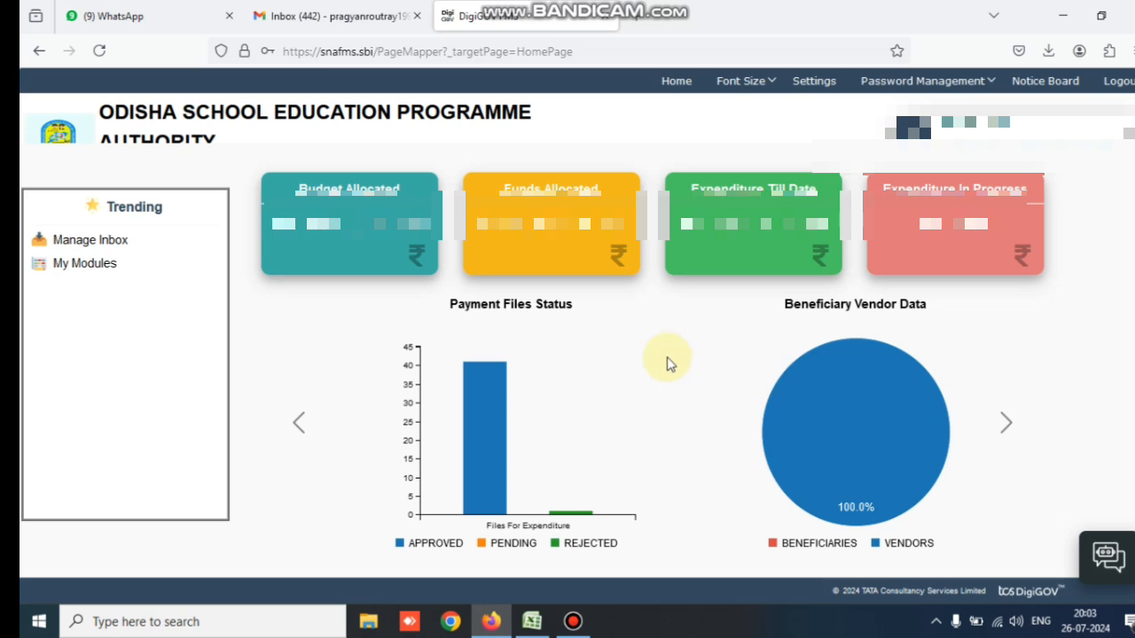
Step: Go to Upload Vendor Data under Vendor Management in My Modules, then download the vendor template and open it in Excel
left_click(43, 265)
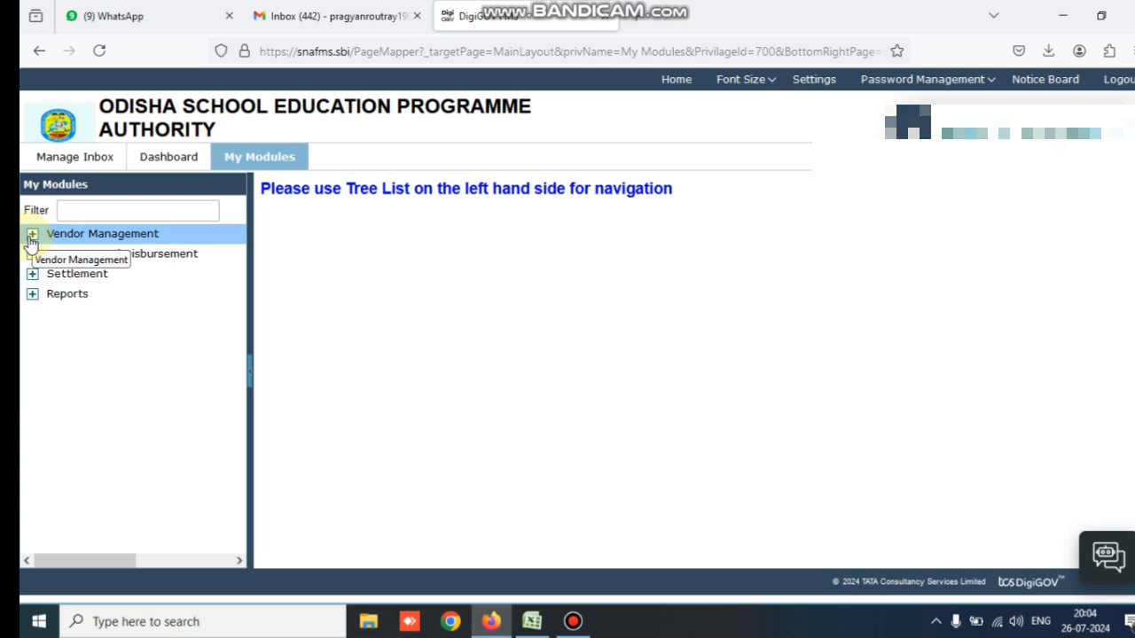
left_click(32, 235)
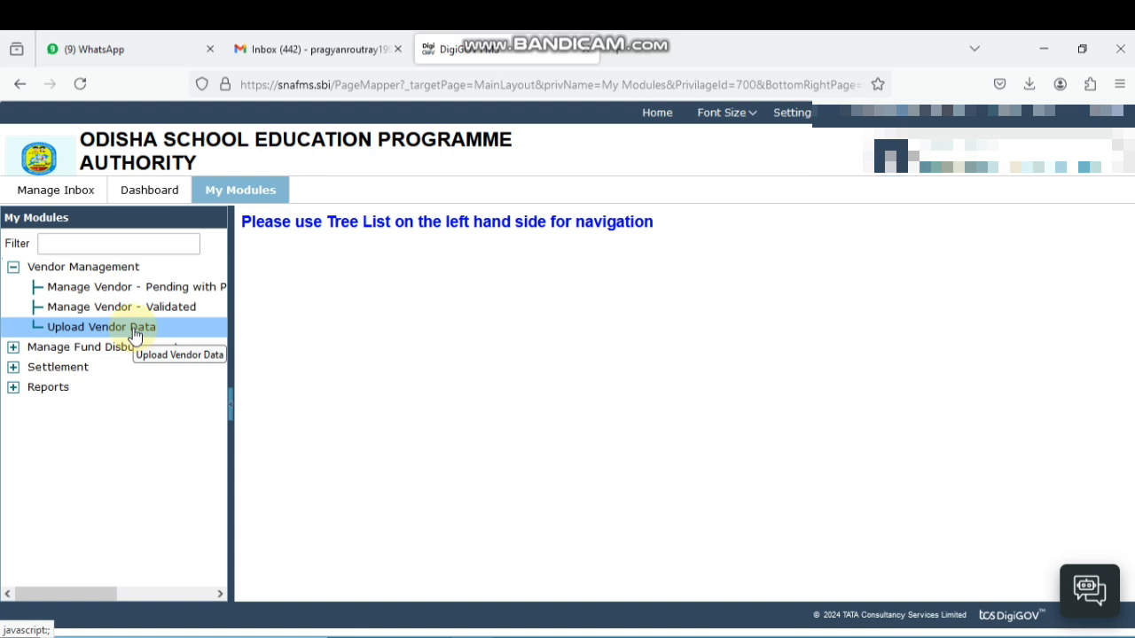
left_click(134, 332)
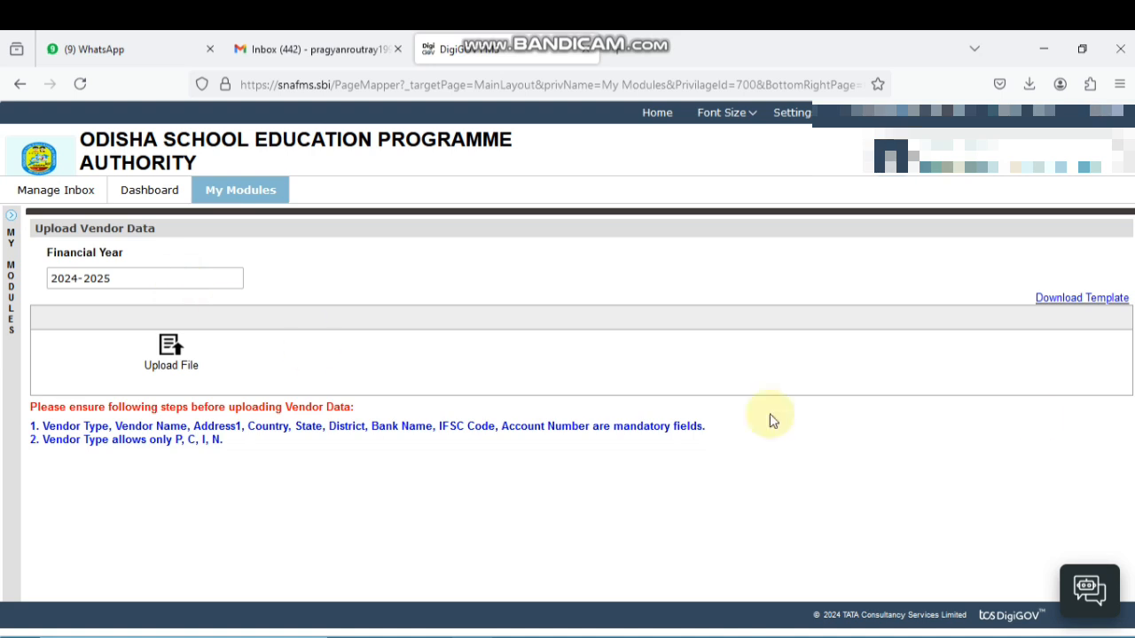
left_click(1062, 301)
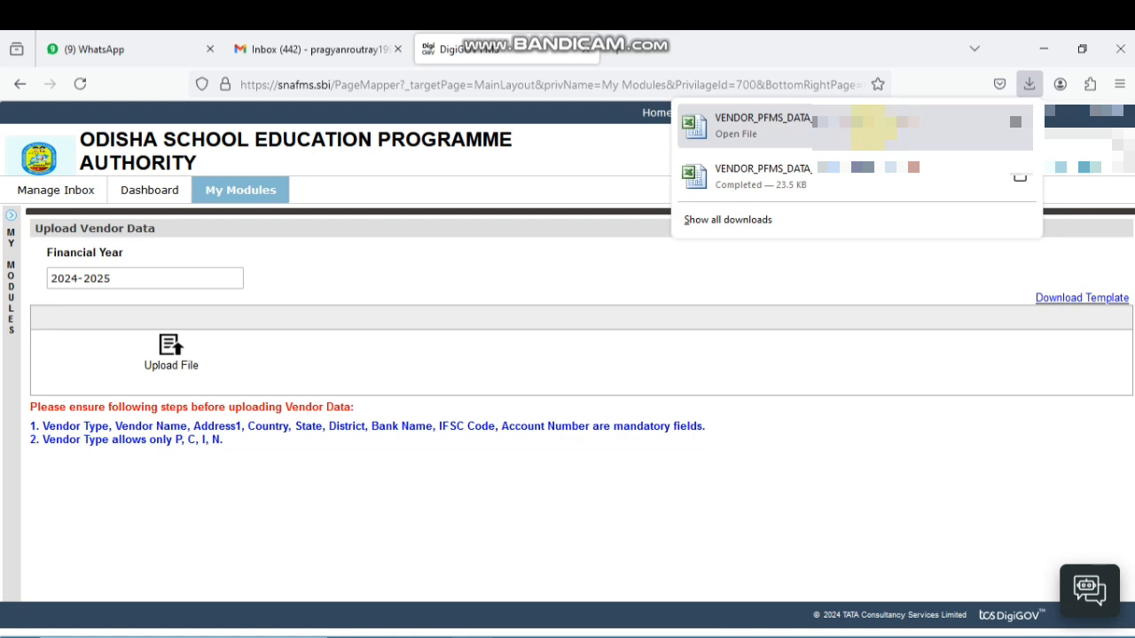
left_click(857, 133)
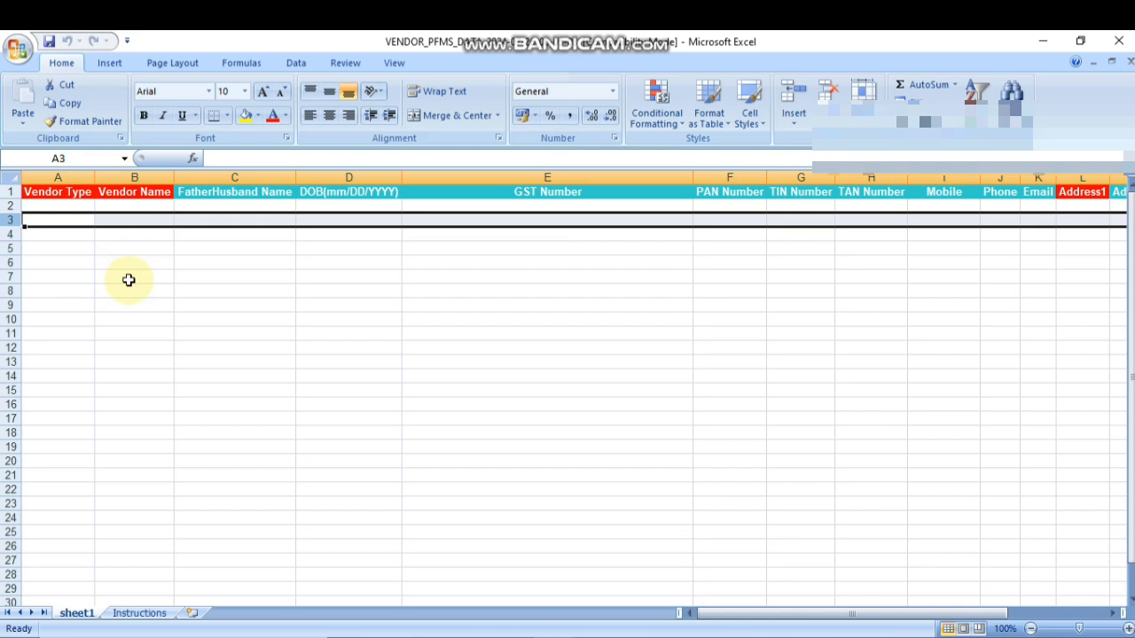
Step: Examine the template's red mandatory column headings, from Vendor Type and Vendor Name through Address1 to IFSC Code and Account Number
left_click(154, 194)
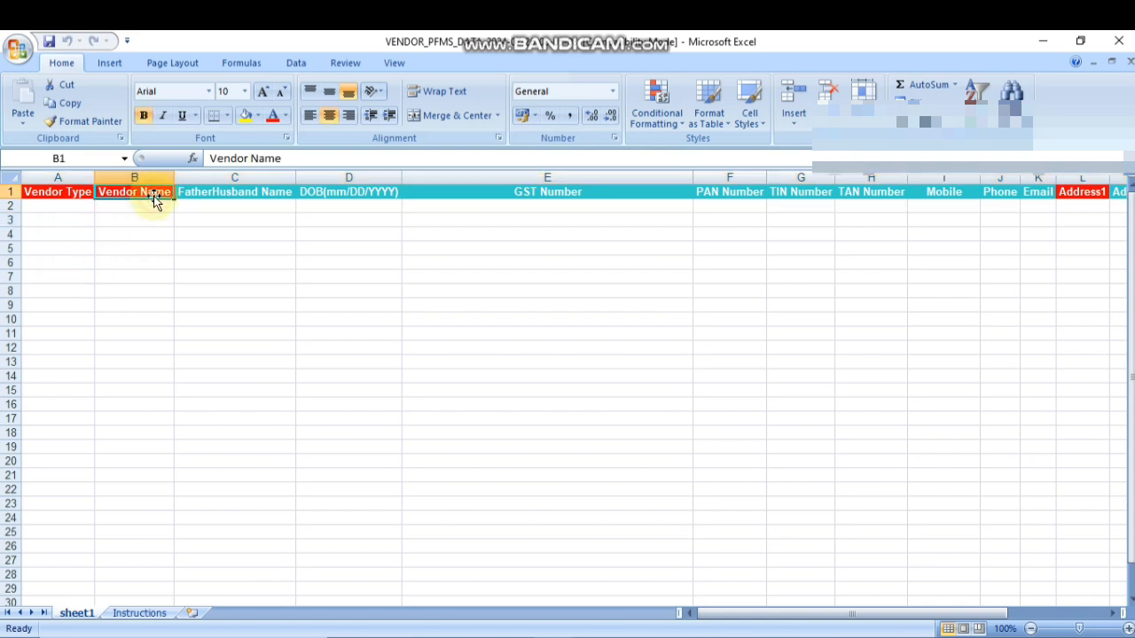
left_click(64, 195)
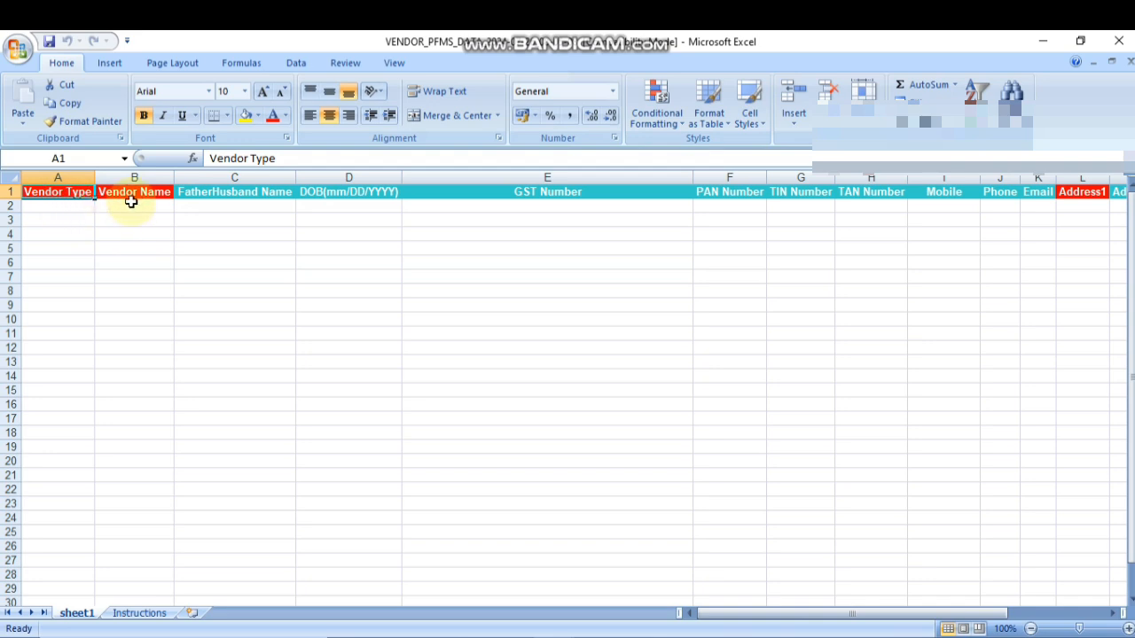
left_click(147, 191)
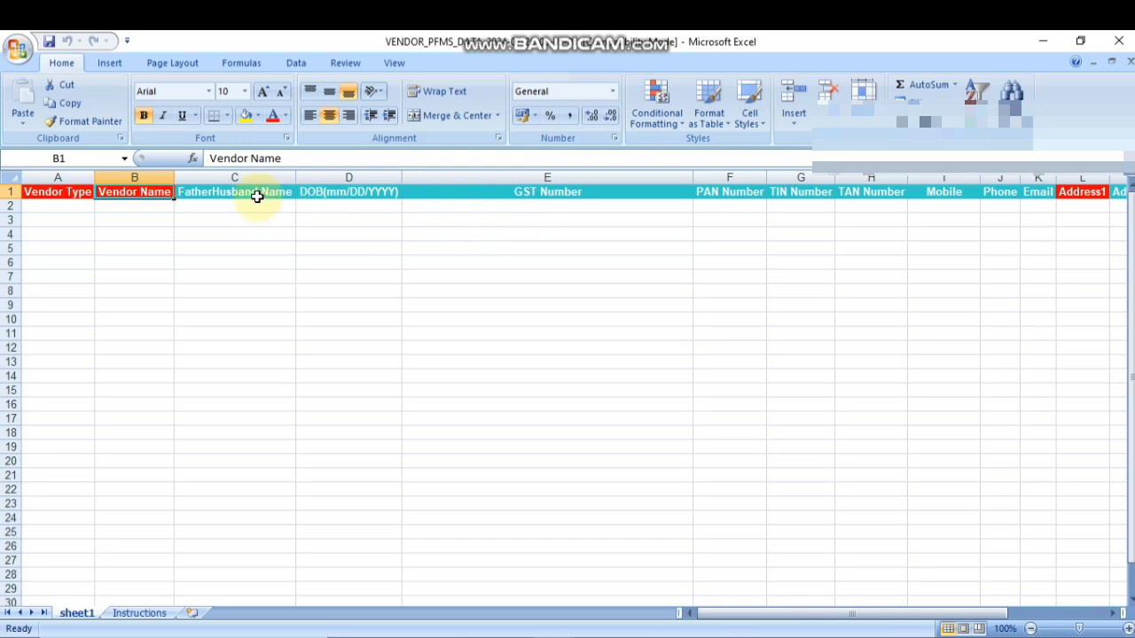
left_click(1073, 196)
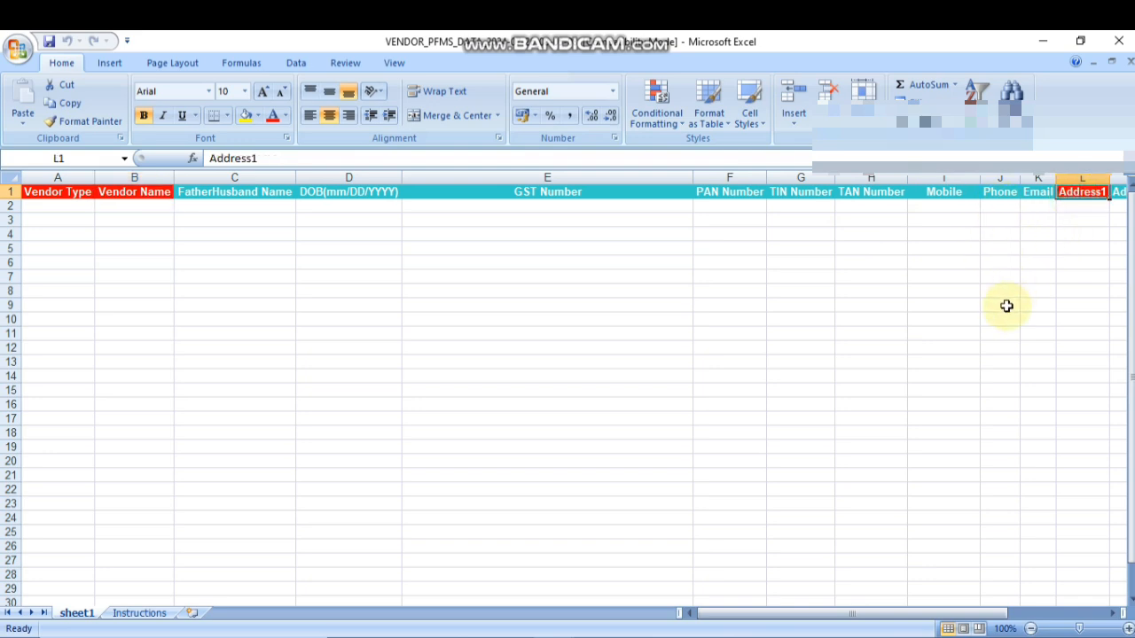
key("Right")
key("Right")
key("Right")
key("Right")
key("Right")
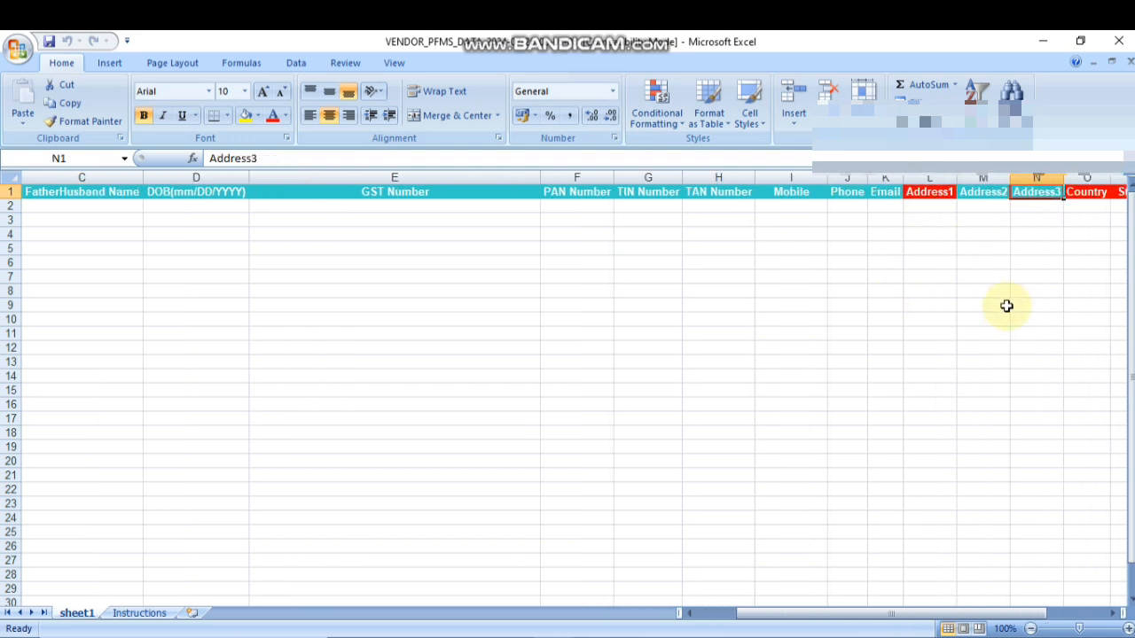
key("Right")
key("Right")
key("Right")
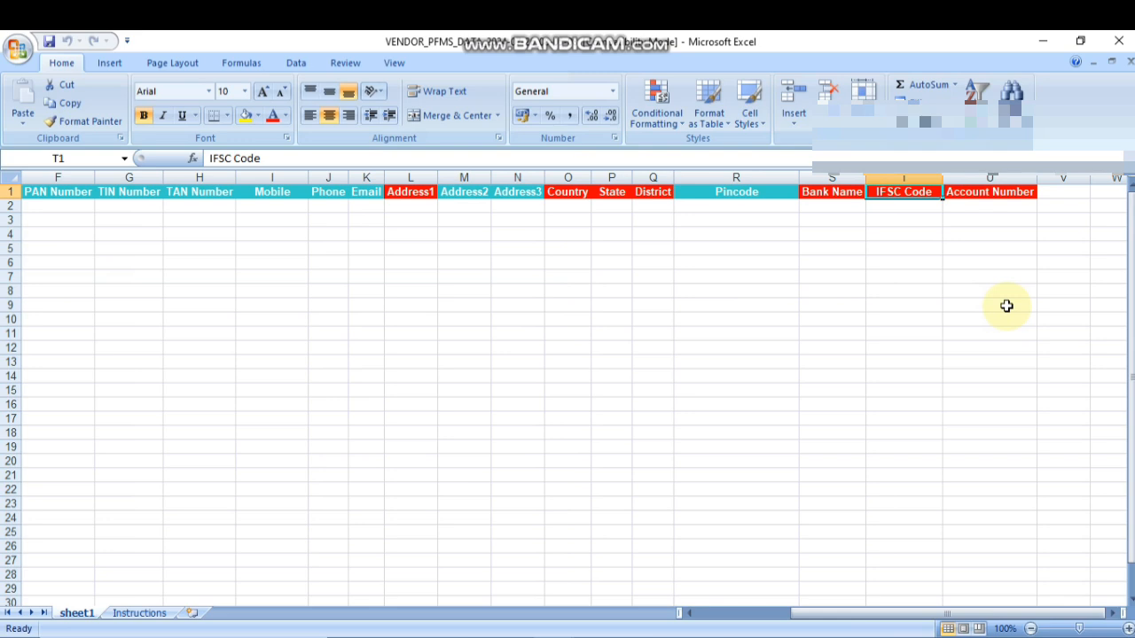
left_click(415, 205)
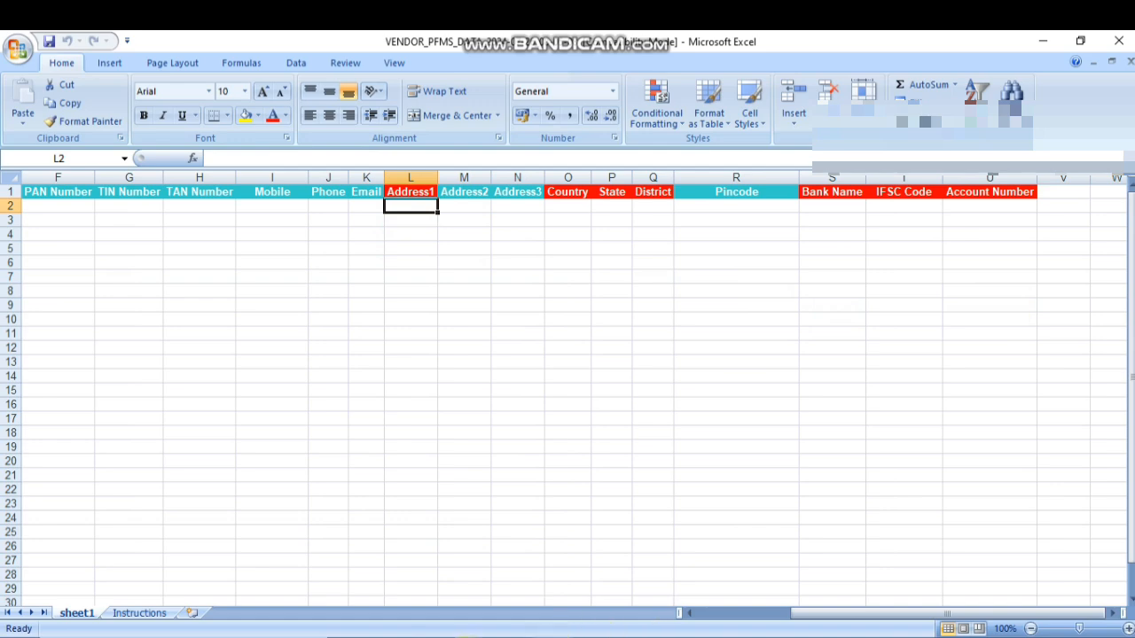
Step: Switch back to the DigiGOV portal in Firefox and open the Manage Vendor page for vendors pending validation
left_click(465, 637)
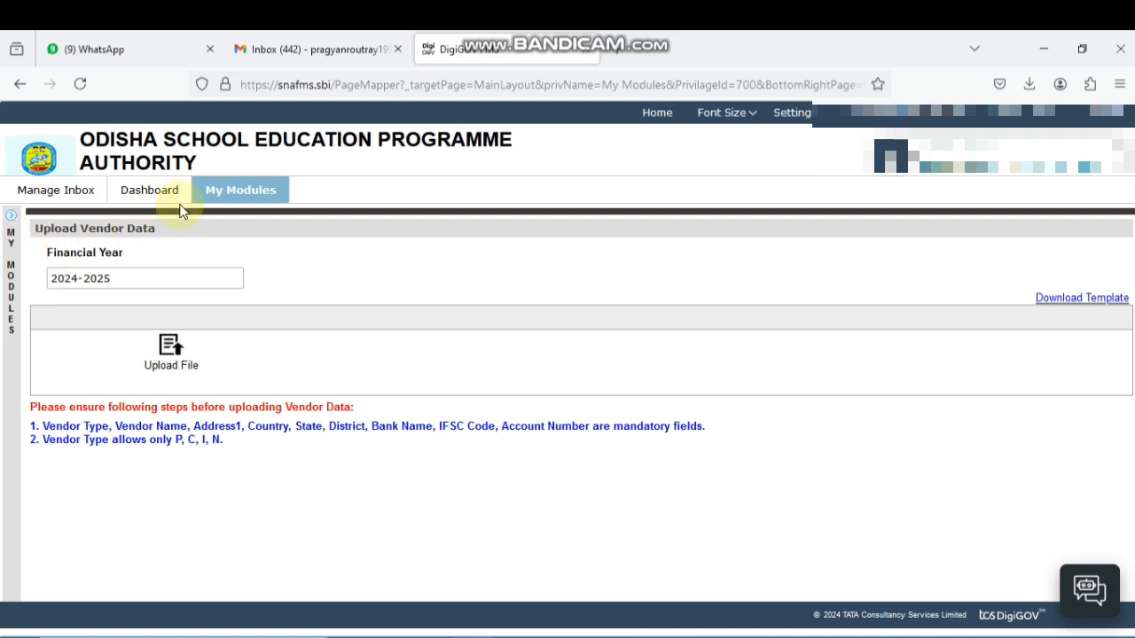
left_click(235, 197)
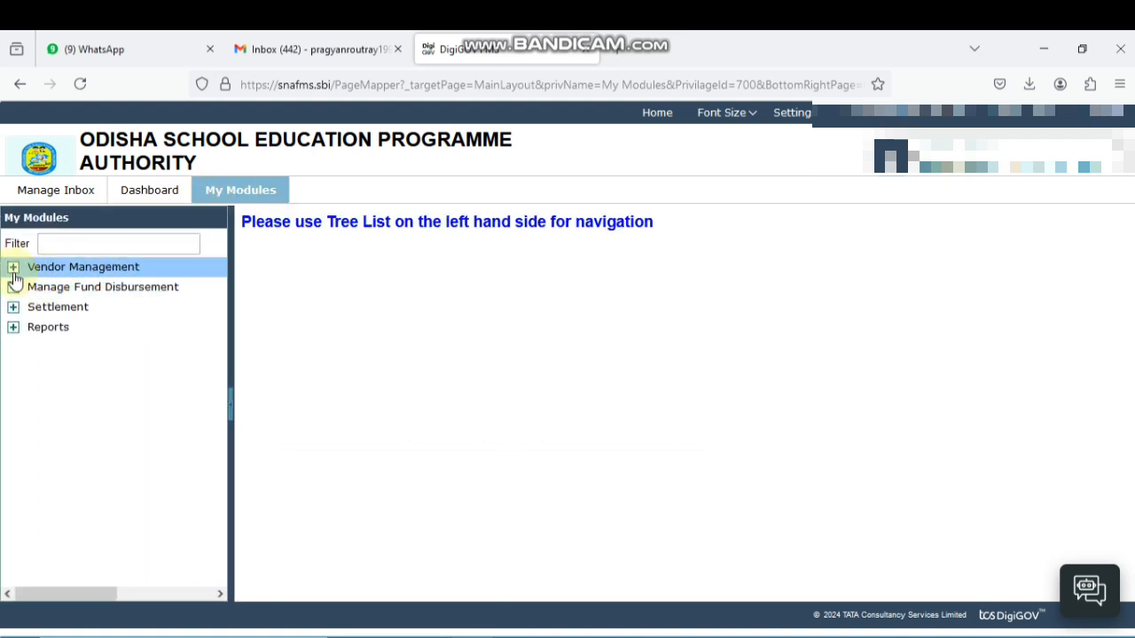
left_click(13, 270)
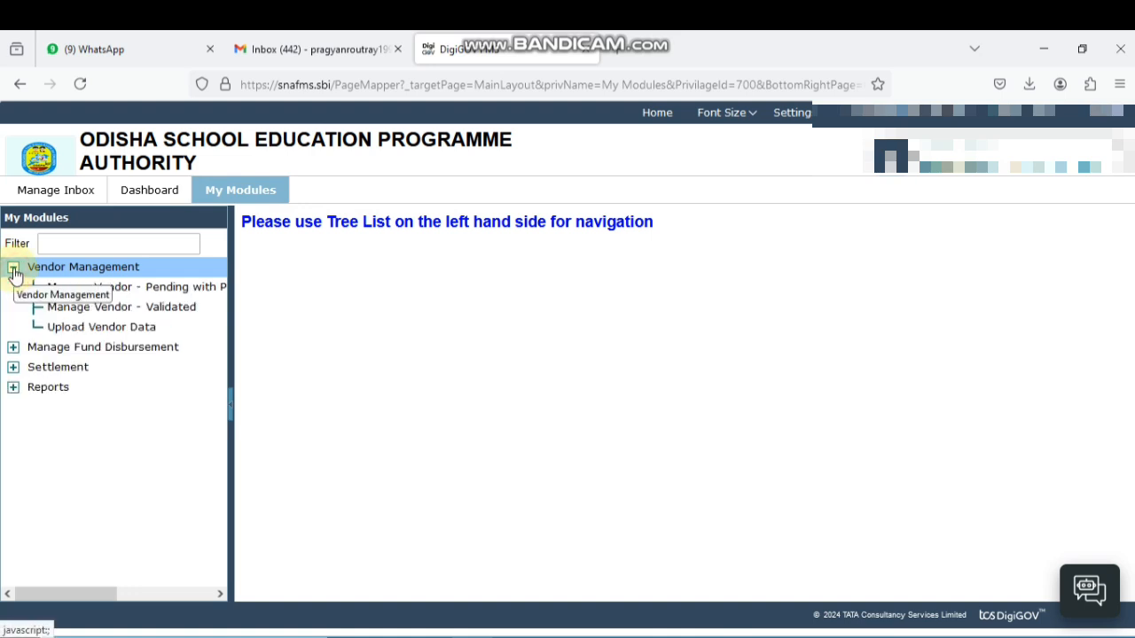
left_click(183, 288)
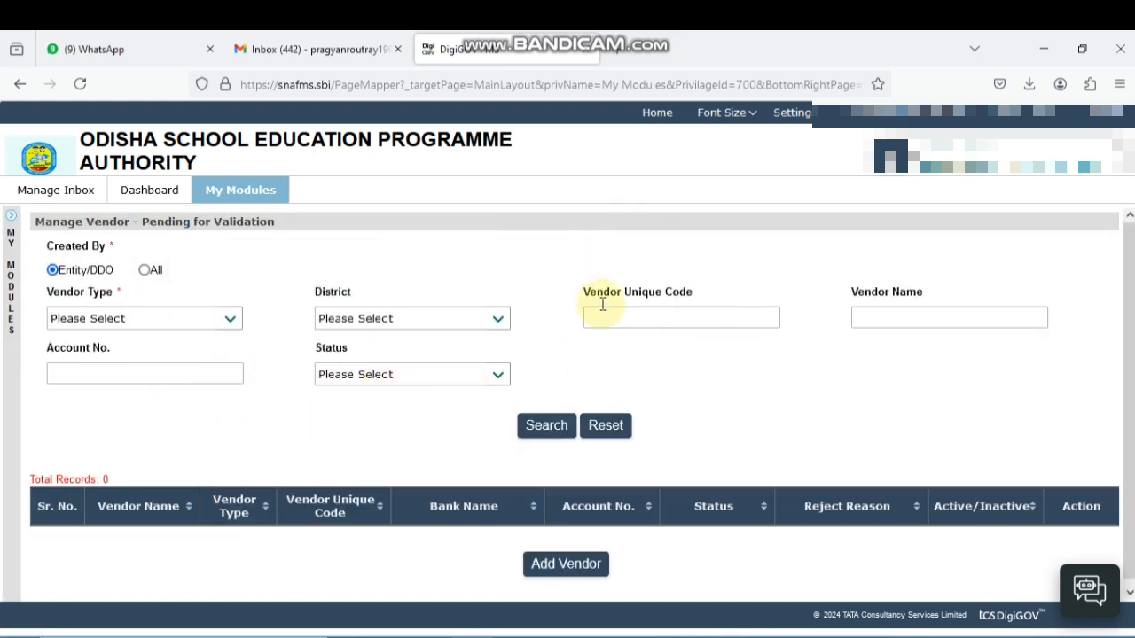
Step: Filter the pending vendors by Created By All and Vendor Type Personal, and open the list of districts
left_click(149, 276)
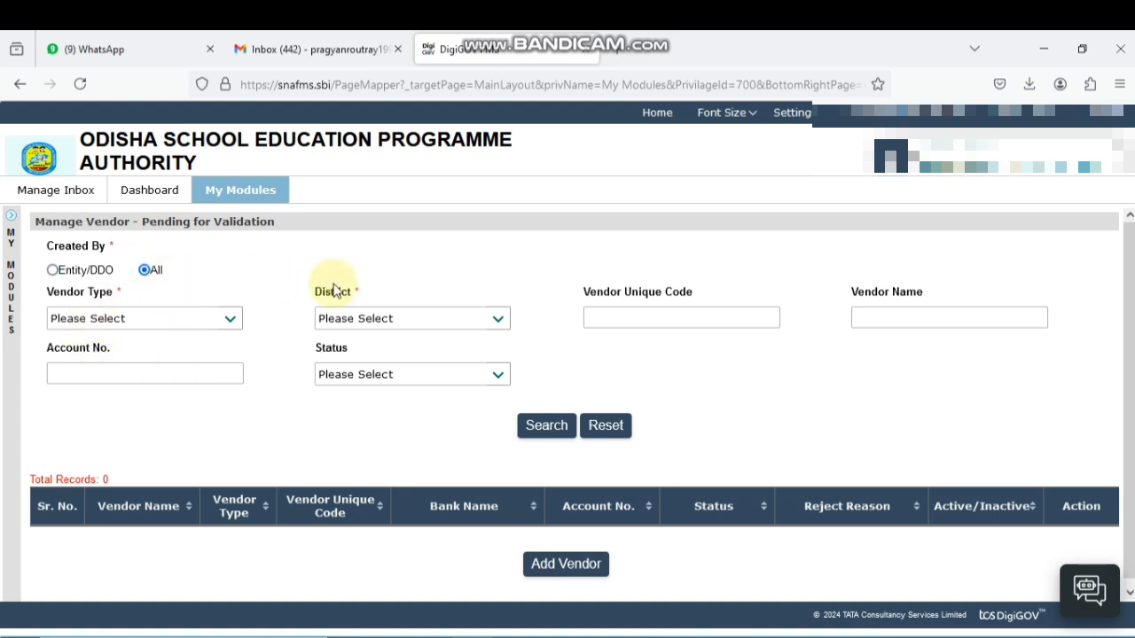
left_click(159, 319)
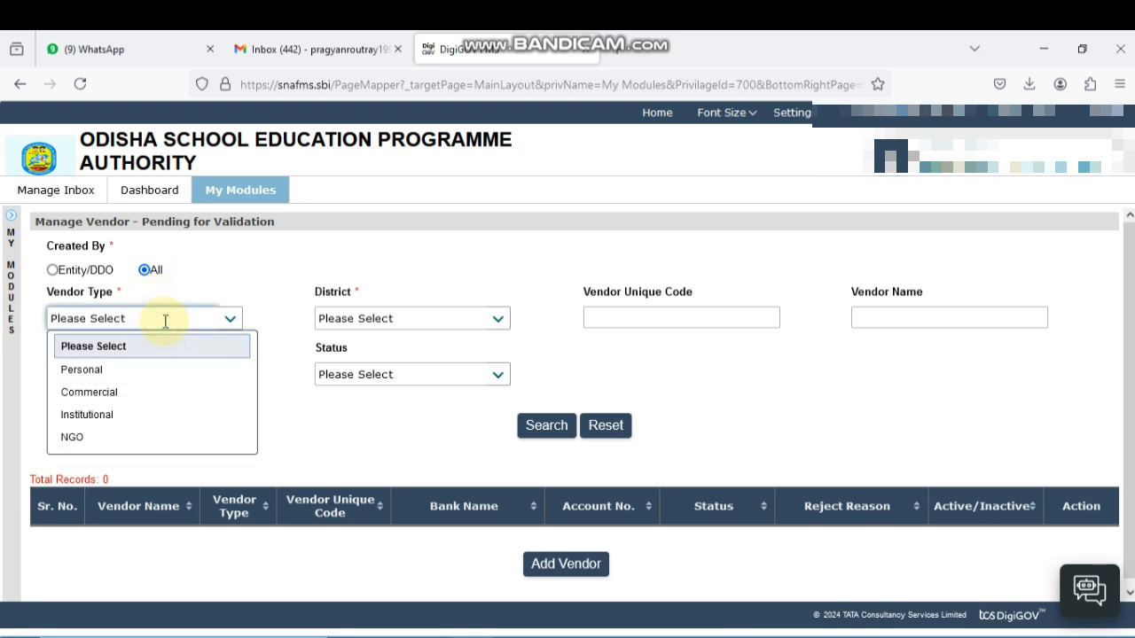
left_click(131, 376)
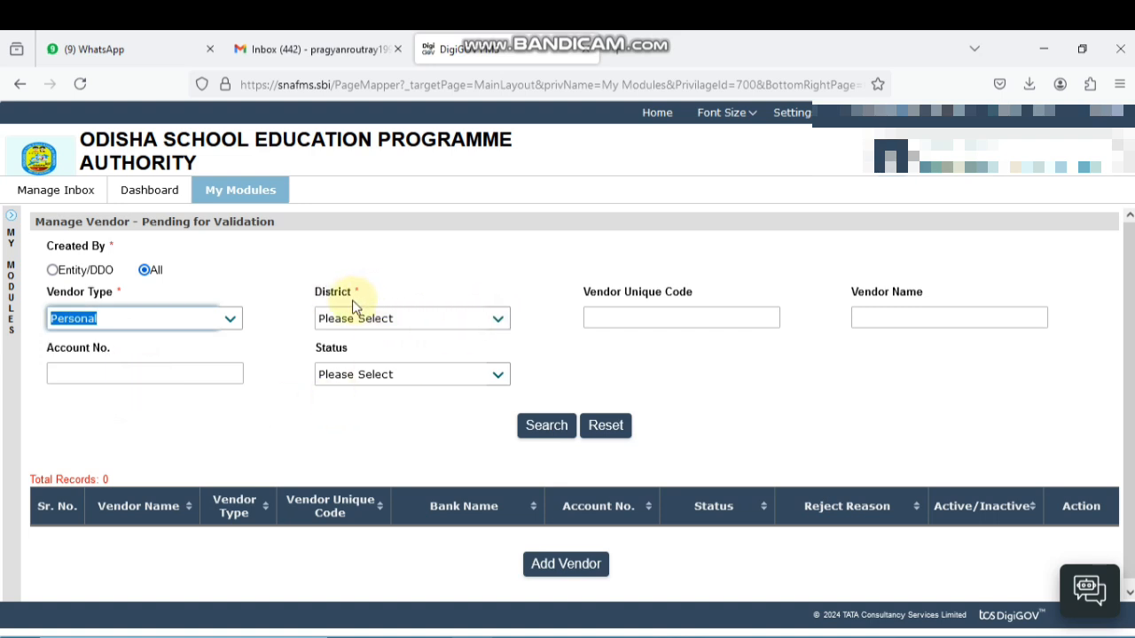
left_click(497, 321)
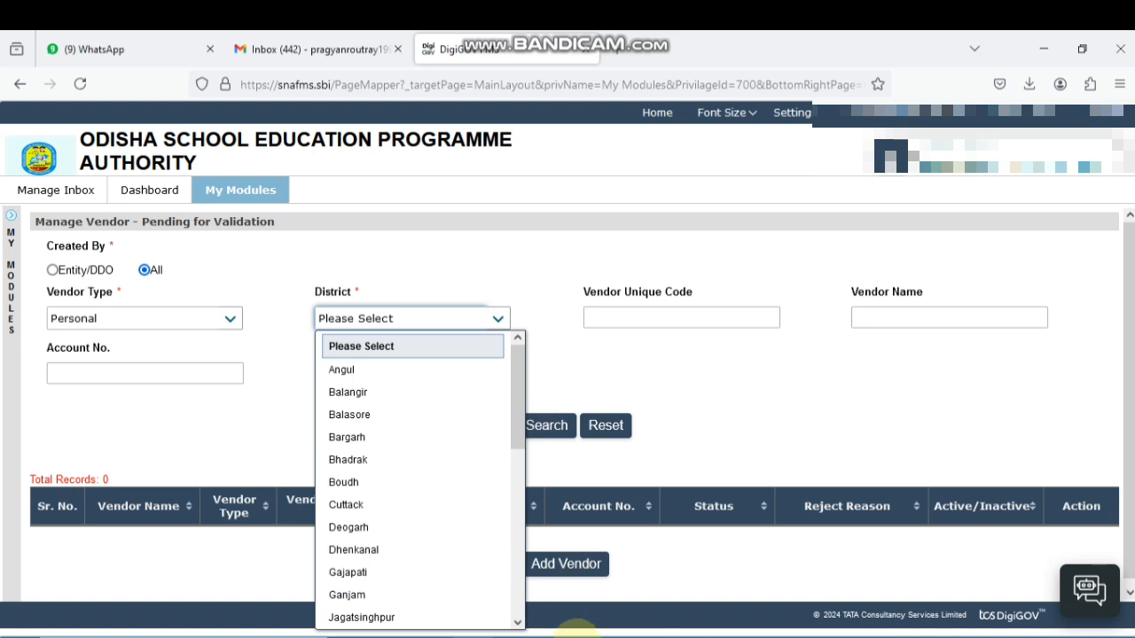
Step: Check the District column of the Excel template against the full list of district names in the Firefox portal
mouse_move(554, 633)
left_click(590, 589)
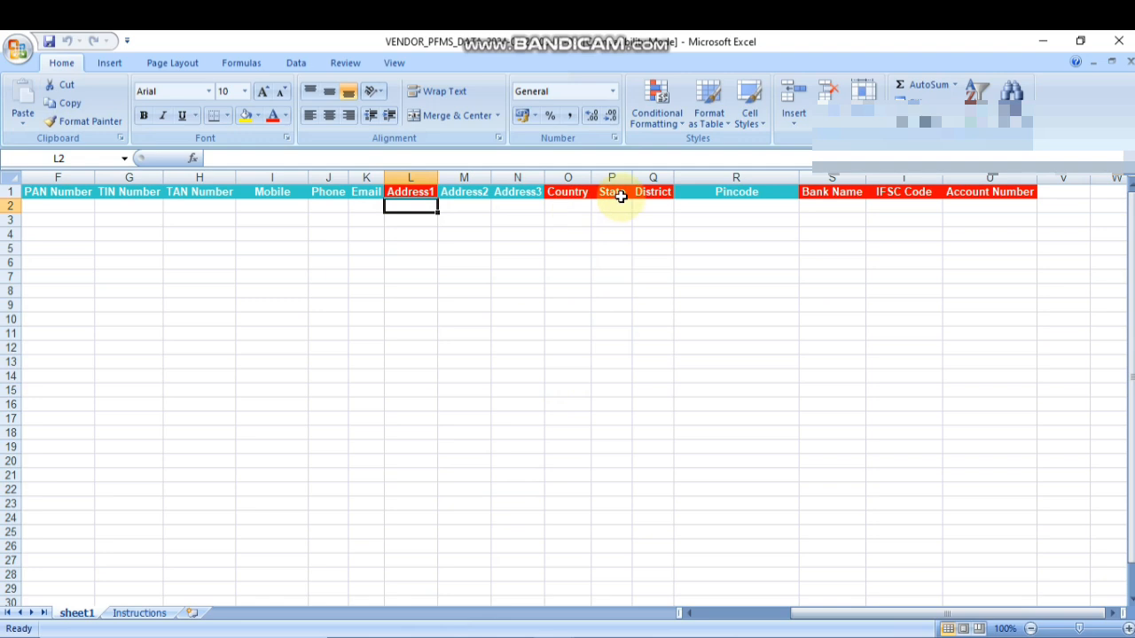
left_click(653, 205)
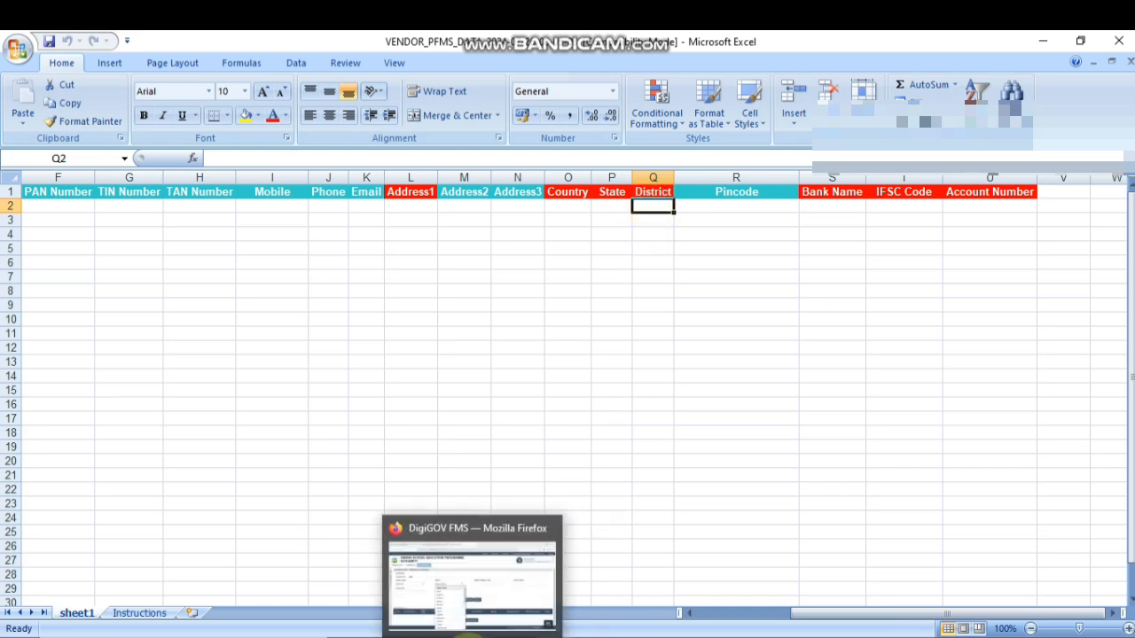
left_click(532, 552)
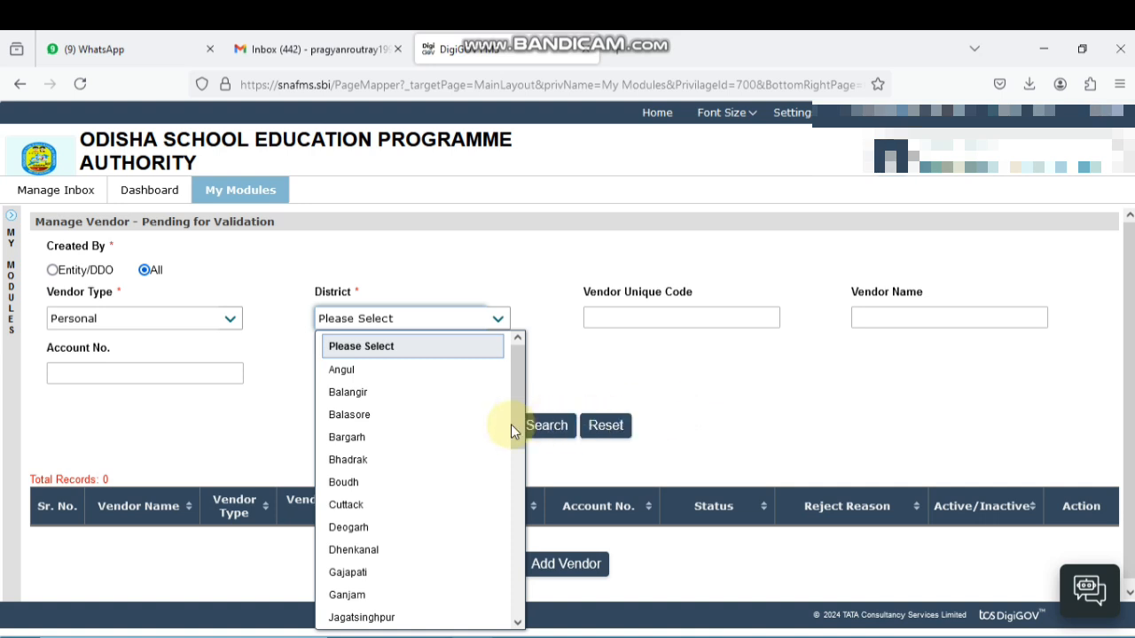
left_click_drag(517, 440, 522, 615)
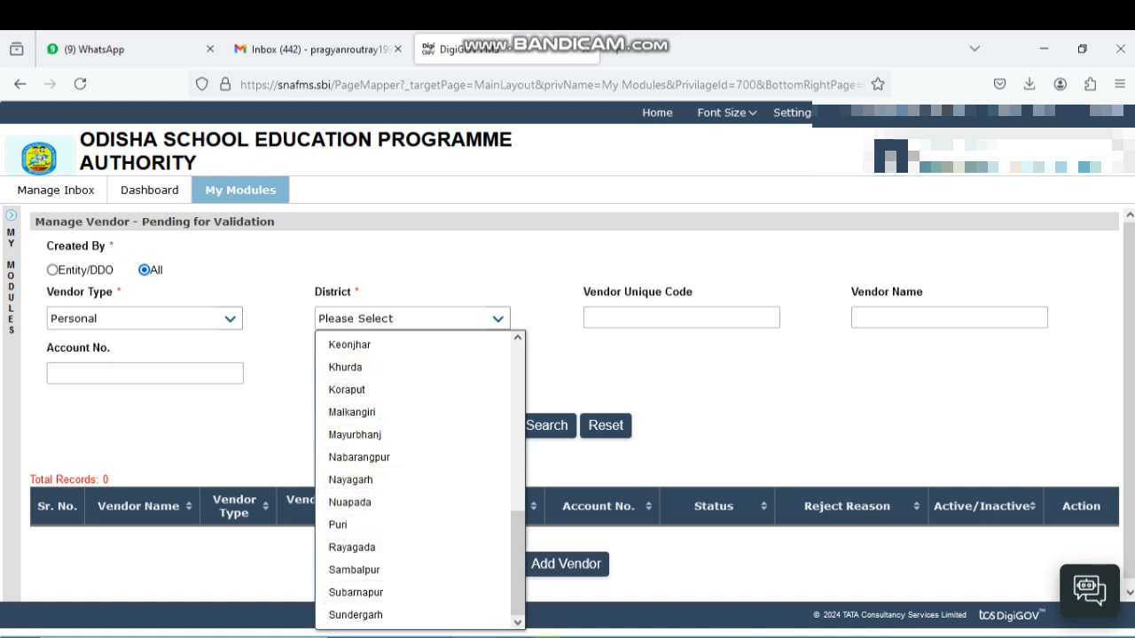
Step: Return to the blank template in Excel, check its Account Number column, and bring up the other, already filled vendor workbook
mouse_move(527, 636)
left_click(614, 561)
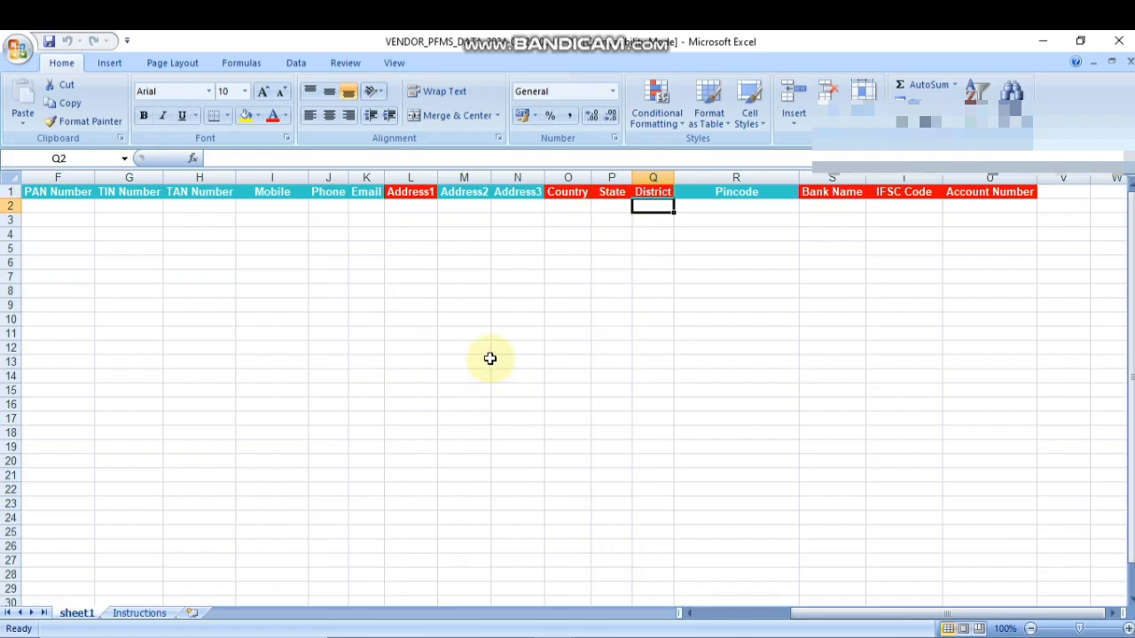
left_click(964, 209)
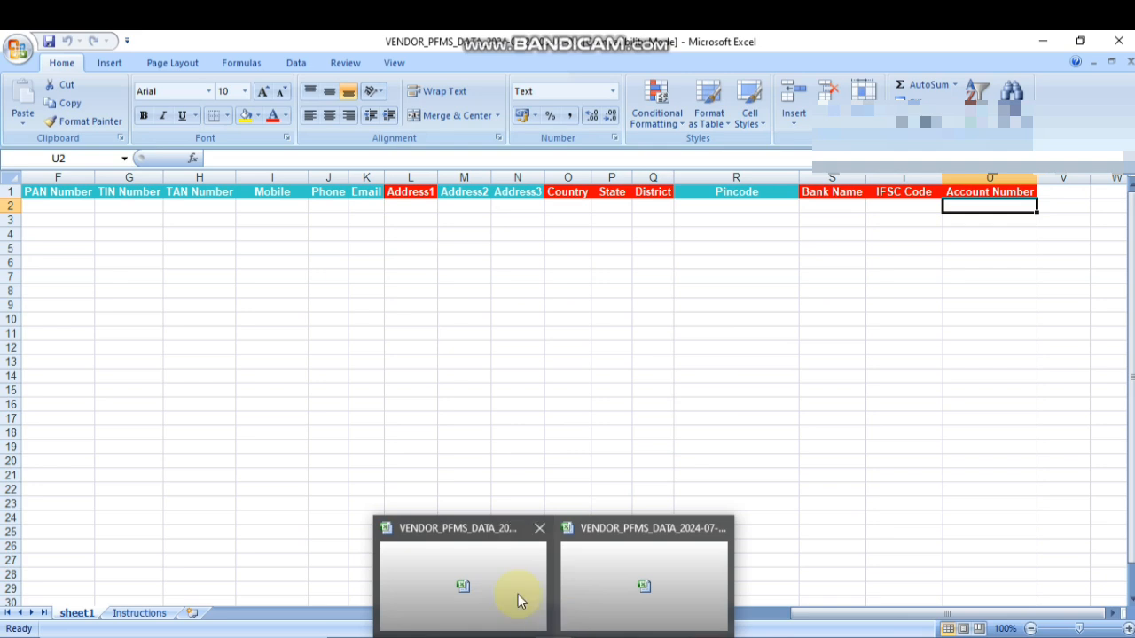
left_click(505, 584)
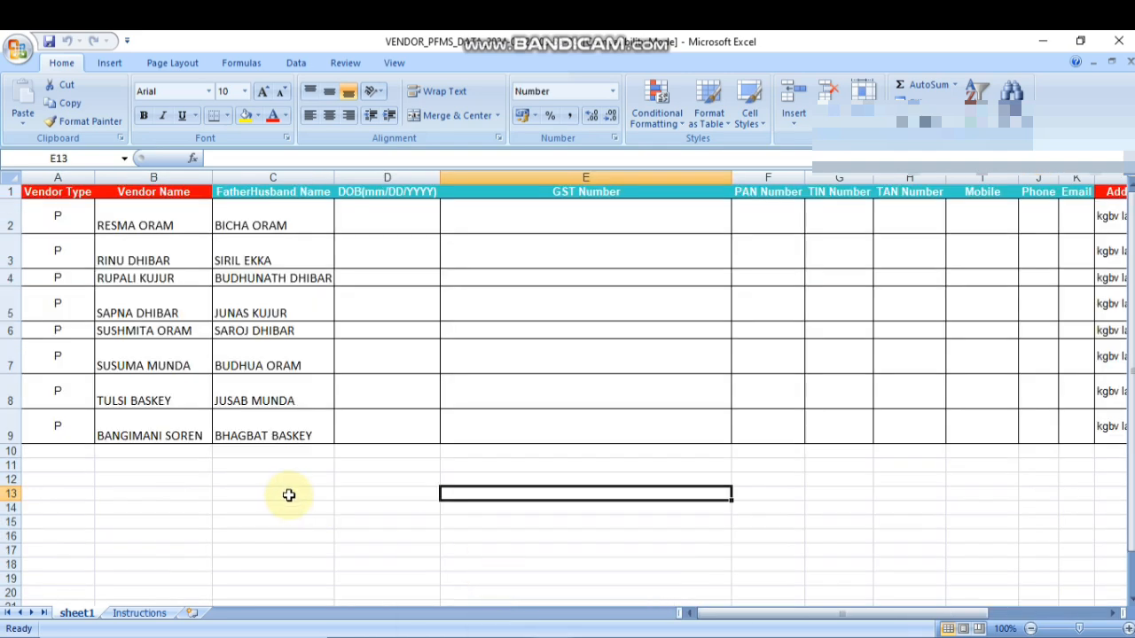
left_click(323, 510)
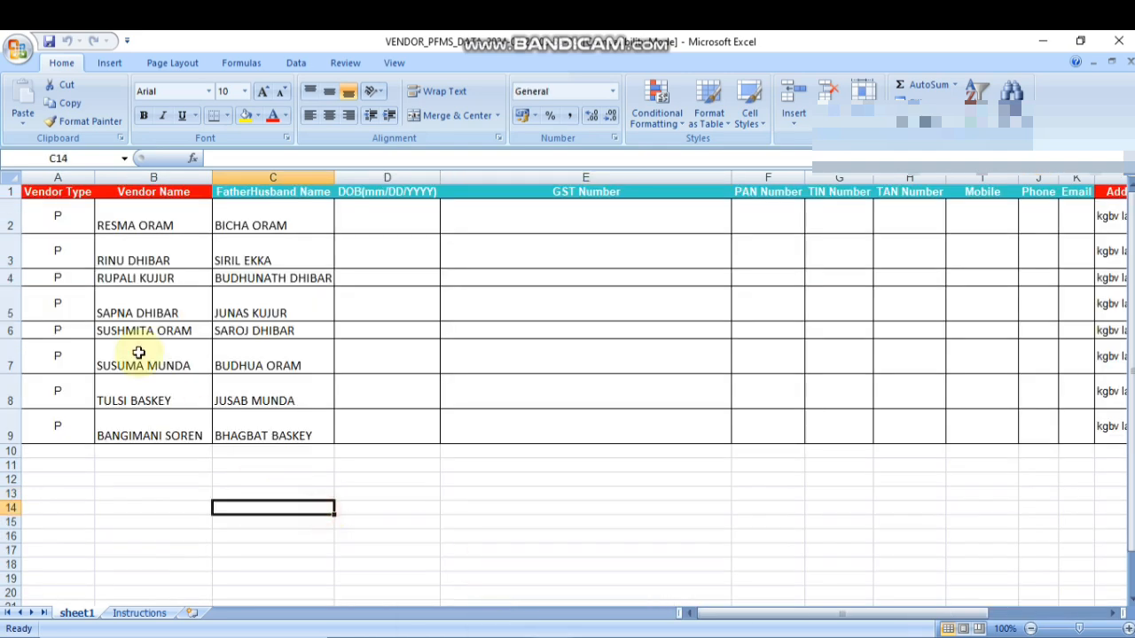
Step: Examine the Vendor Type entries in the filled sheet and compare them with the allowed codes on the Instructions sheet
left_click(63, 193)
left_click(66, 220)
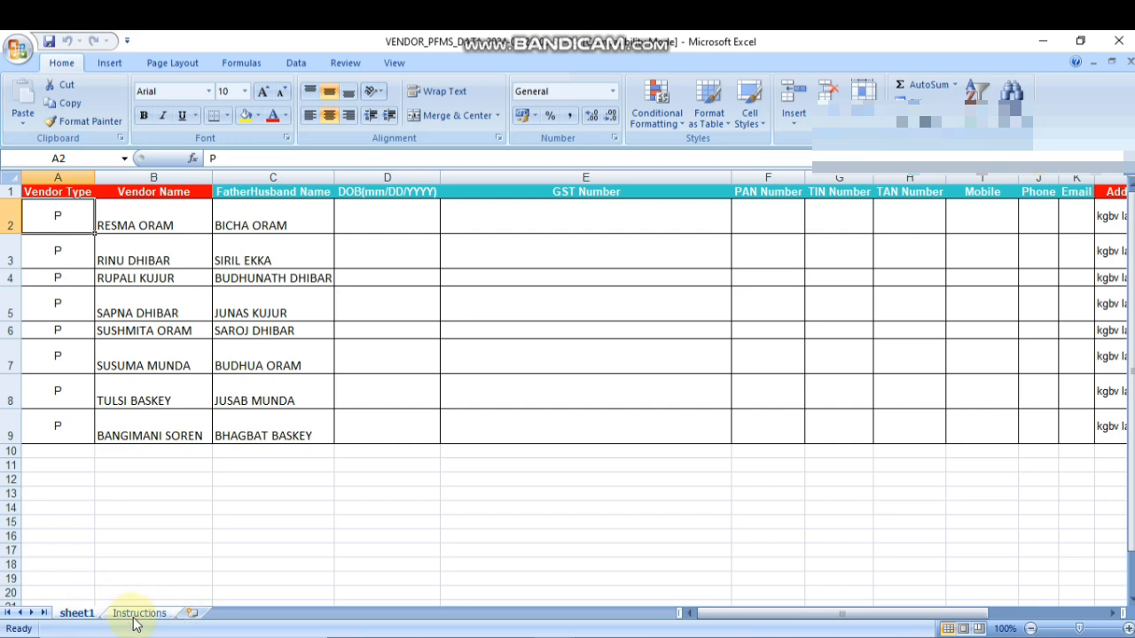
left_click(139, 613)
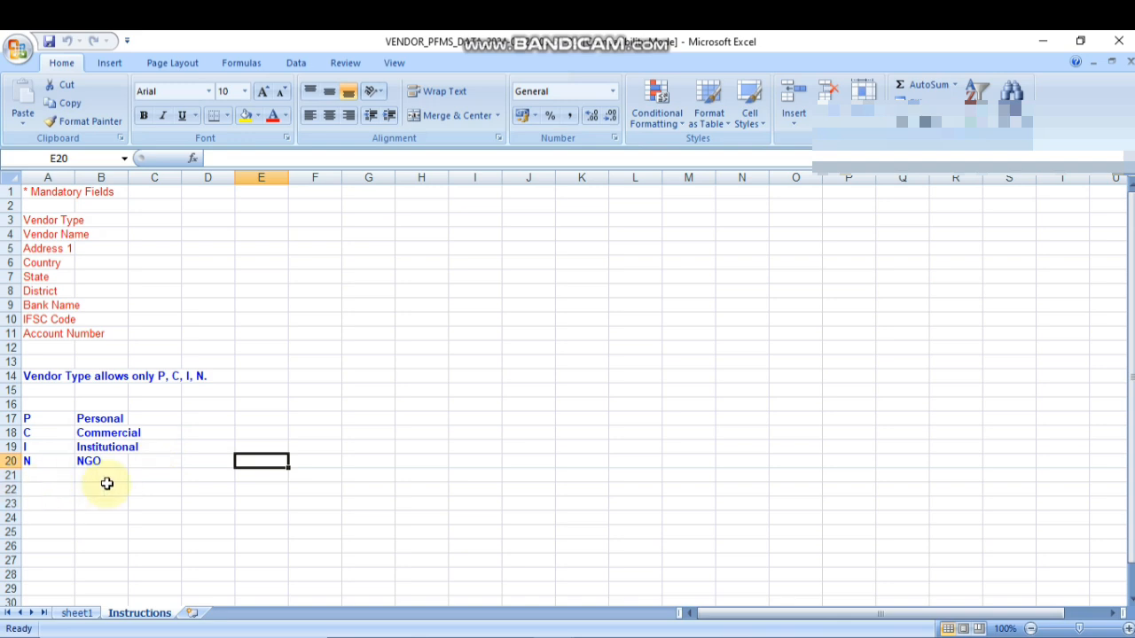
left_click(77, 613)
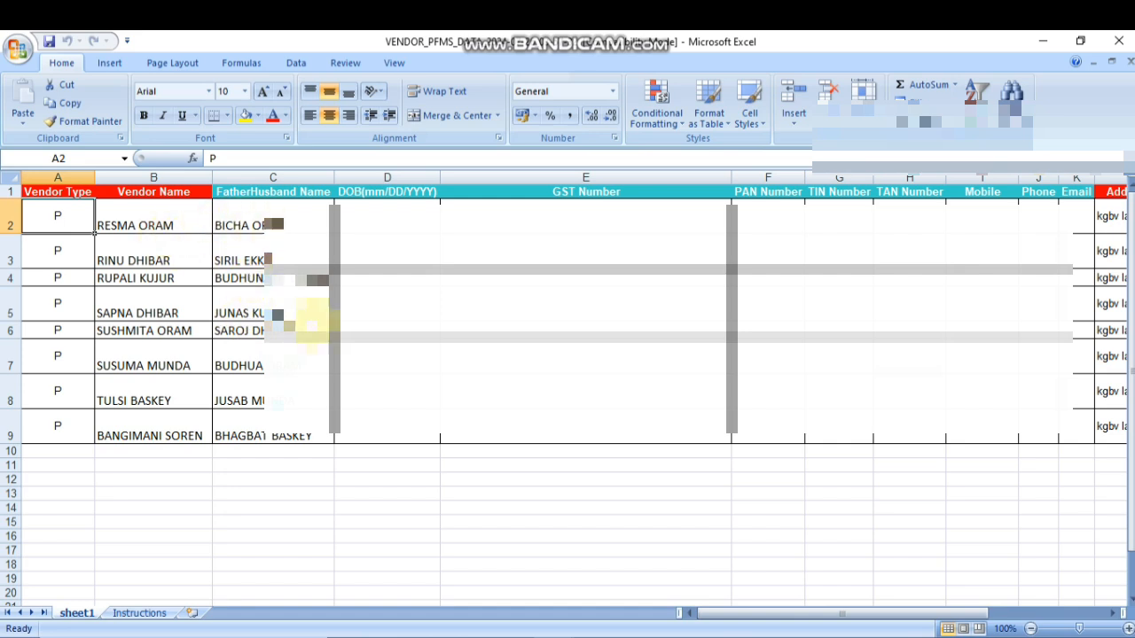
Step: Examine the filled sheet's address, location and bank columns, then return to the portal in Firefox and close the district list
left_click(817, 614)
left_click_drag(840, 627, 929, 629)
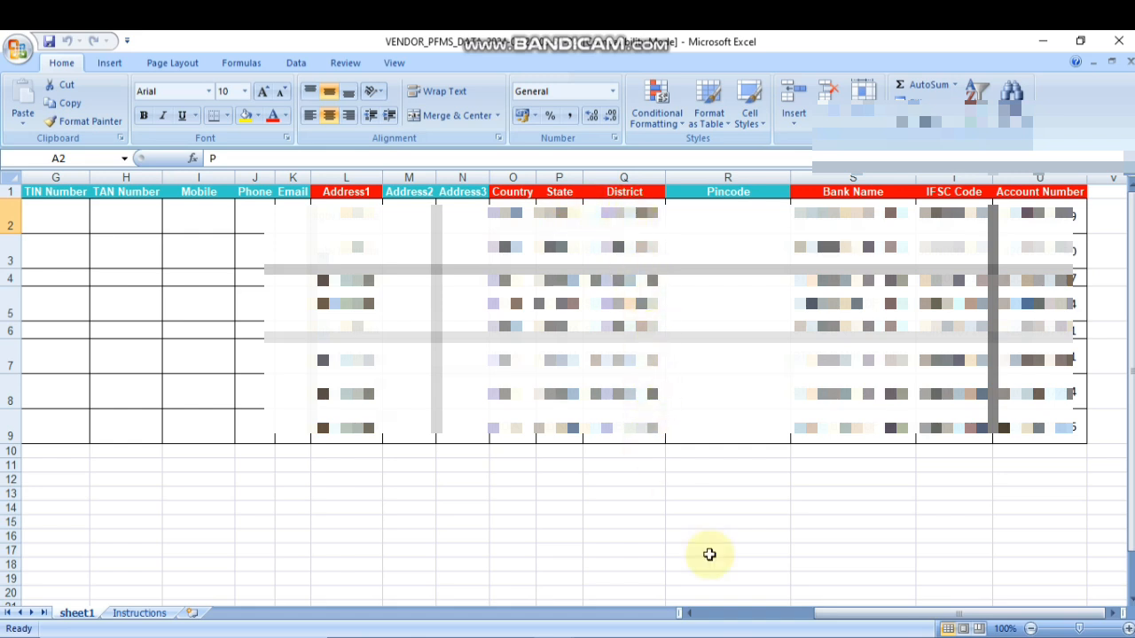
left_click_drag(861, 613, 894, 621)
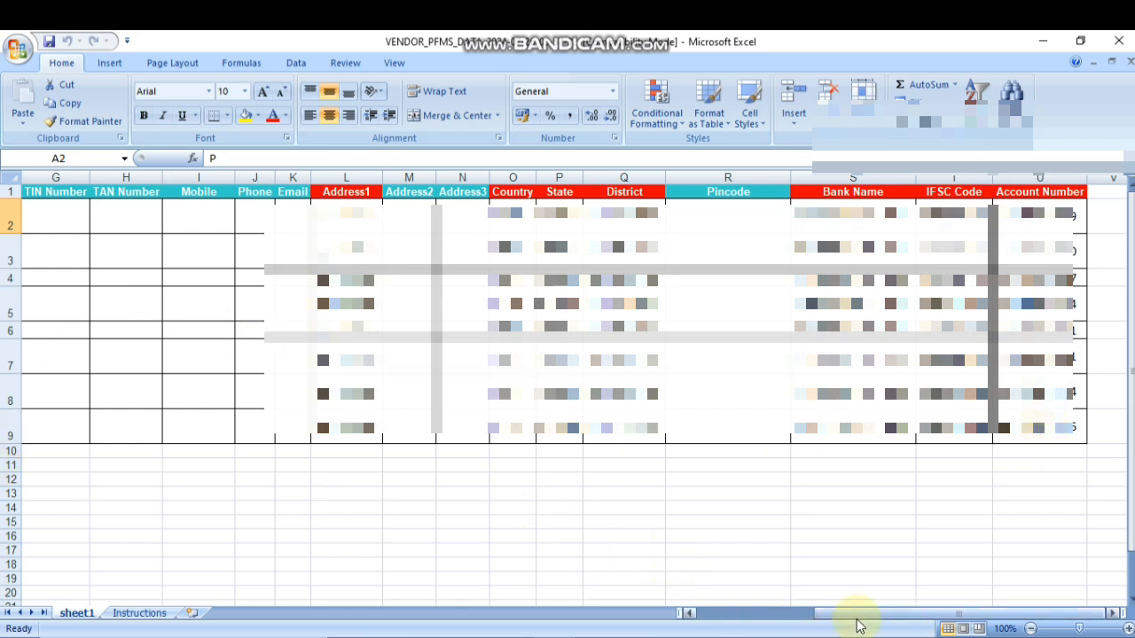
left_click_drag(849, 615, 705, 615)
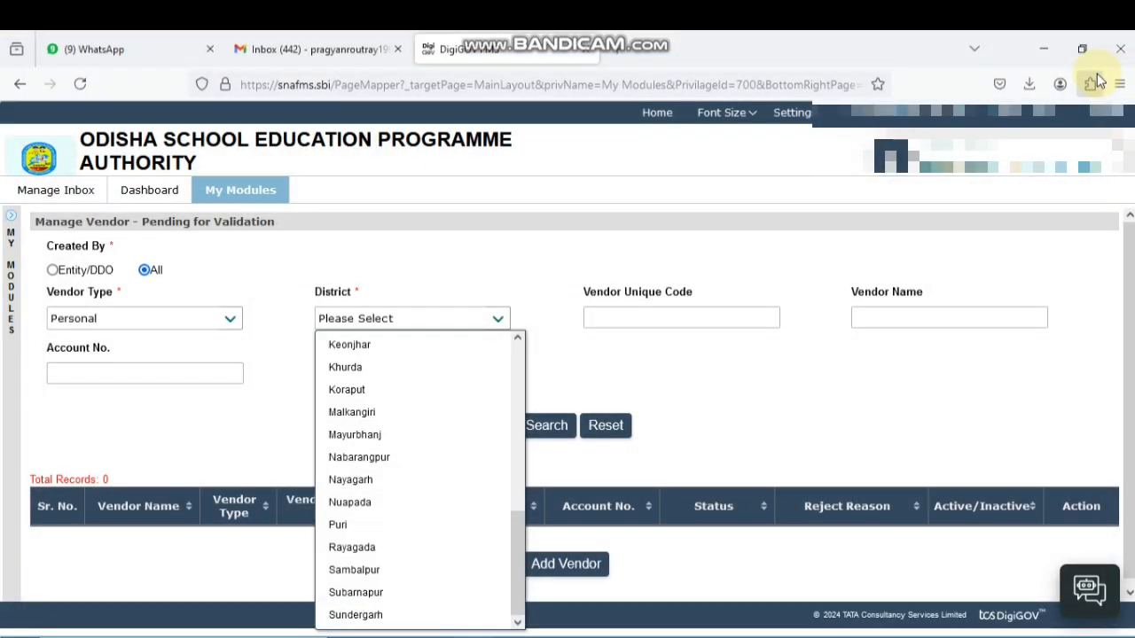
left_click(63, 598)
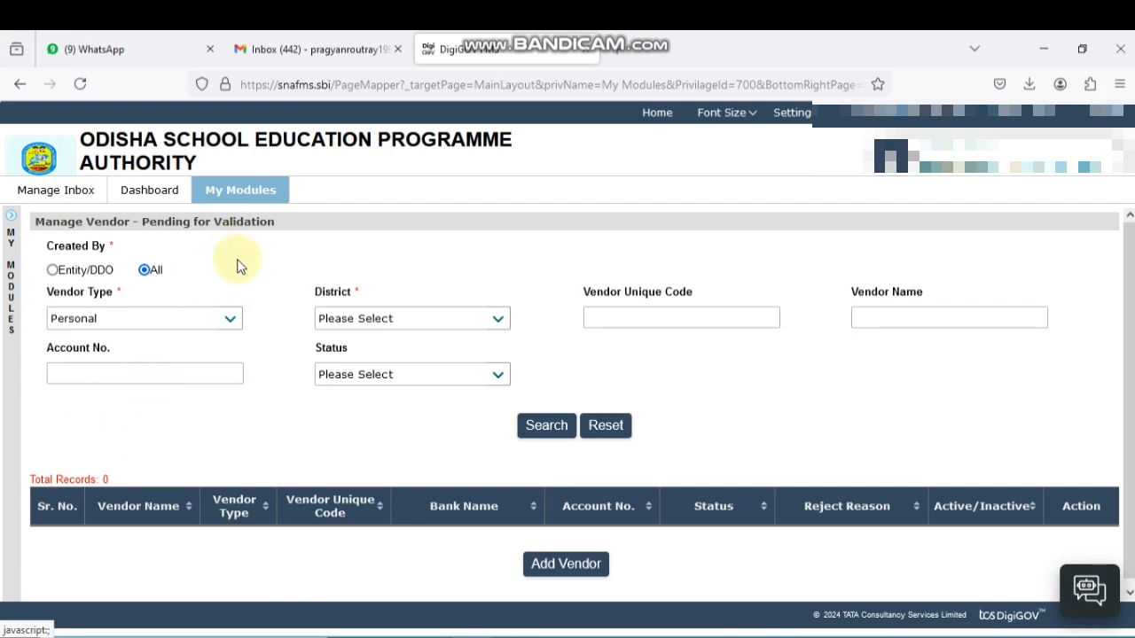
Step: Open the Upload Vendor Data page of the Vendor Management module
left_click(237, 197)
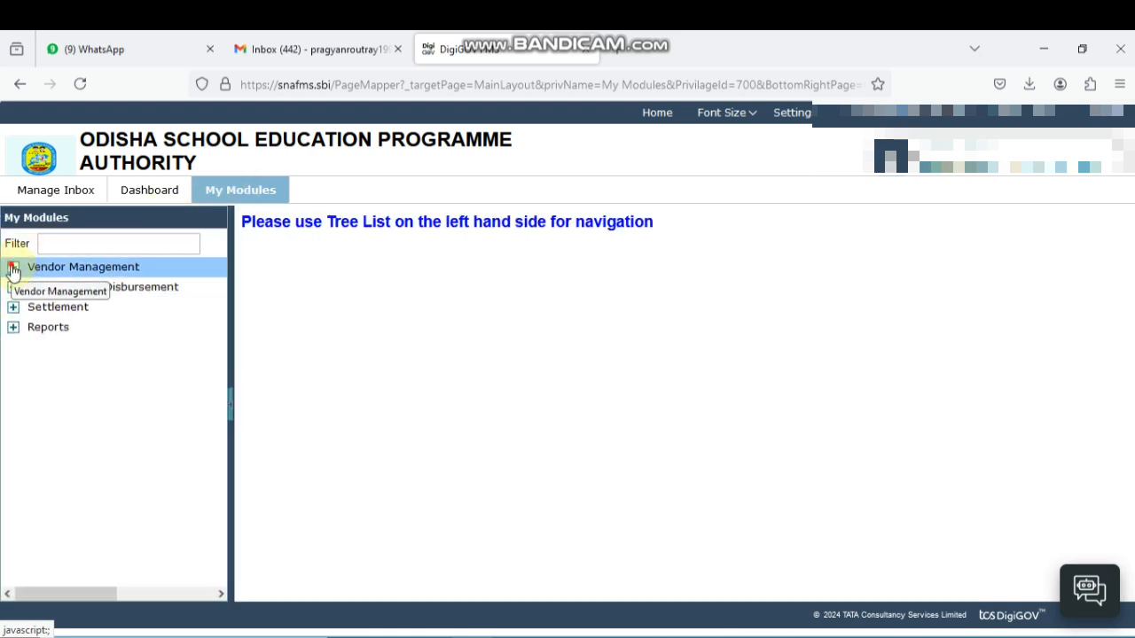
left_click(13, 268)
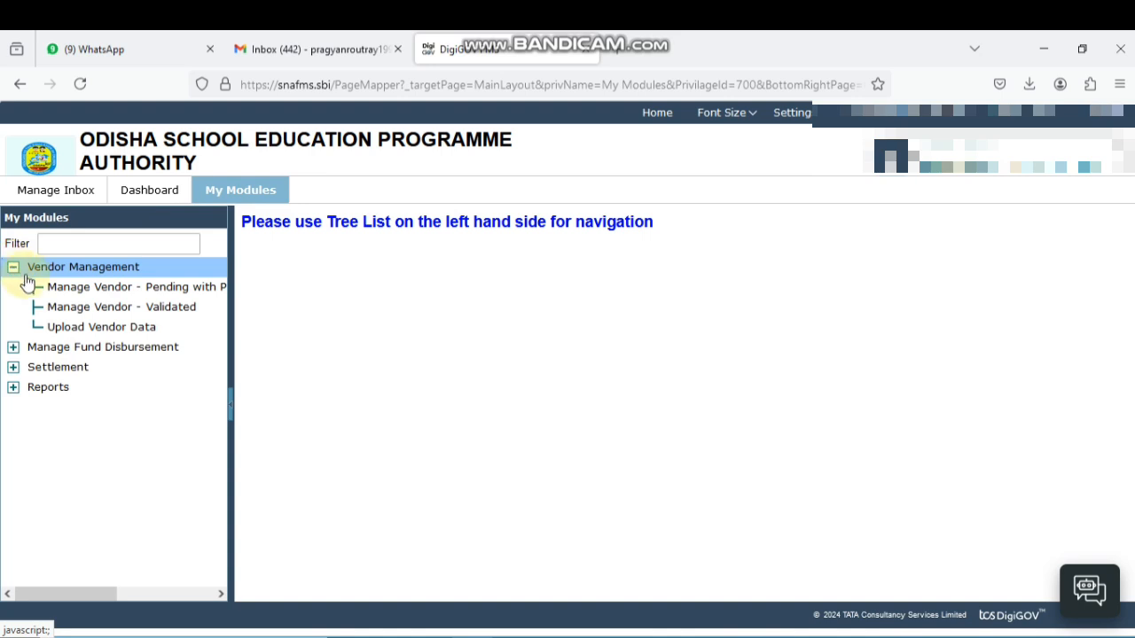
left_click(106, 329)
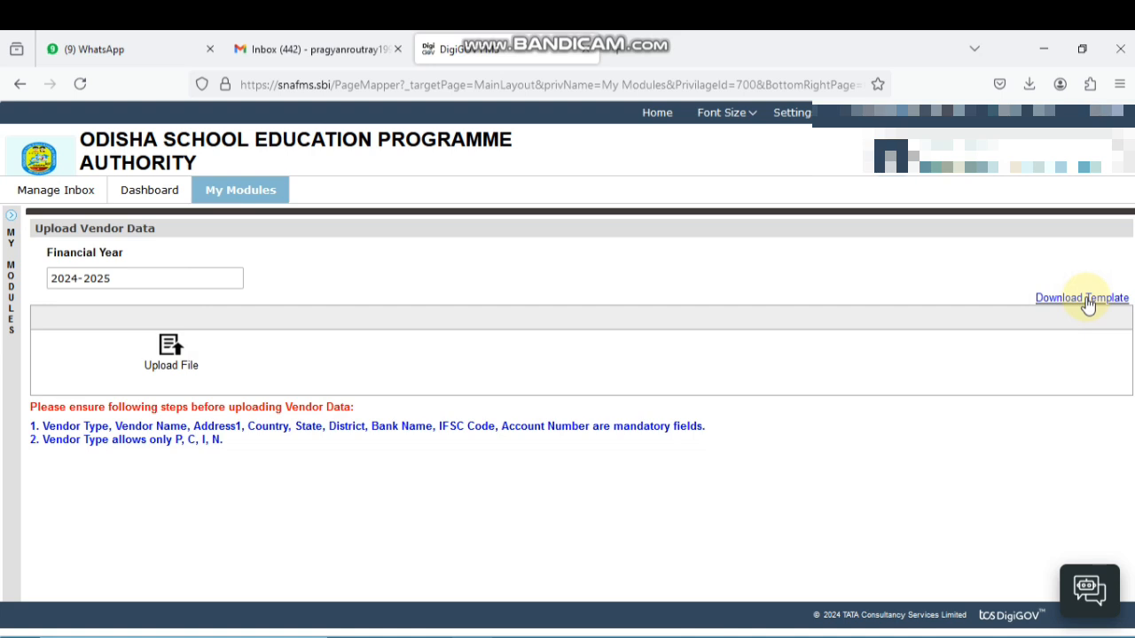
Step: Upload the filled workbook VENDOR_PFMS_DATA_2024-07-26_03-57-32 from Downloads after comparing its preview with the blank 08-05-08 template, and acknowledge the upload
left_click(170, 351)
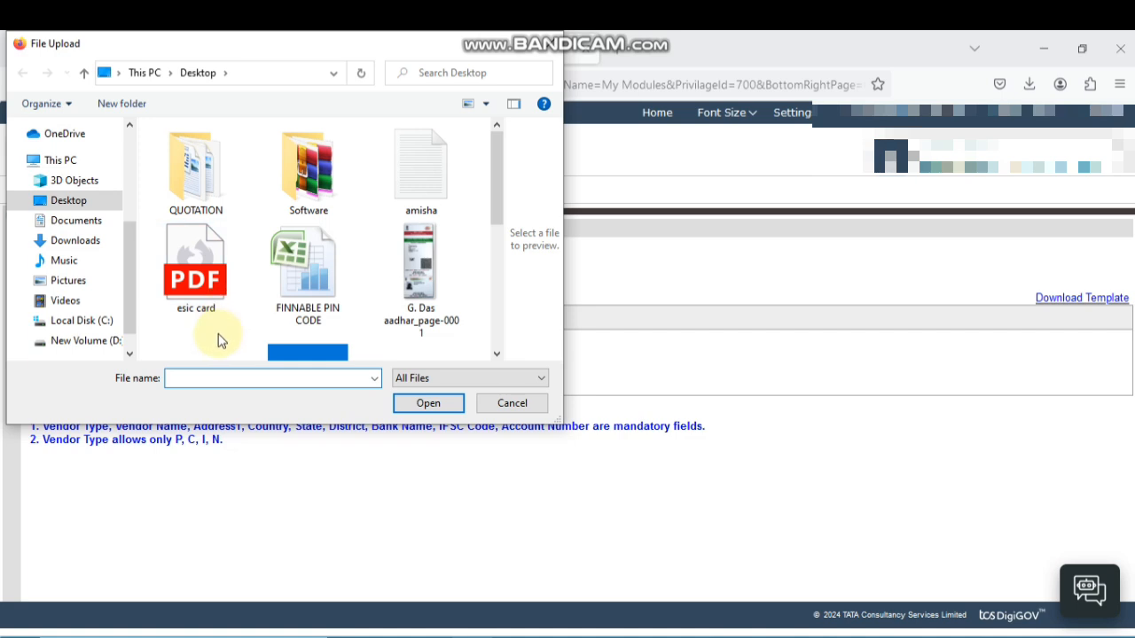
left_click(78, 241)
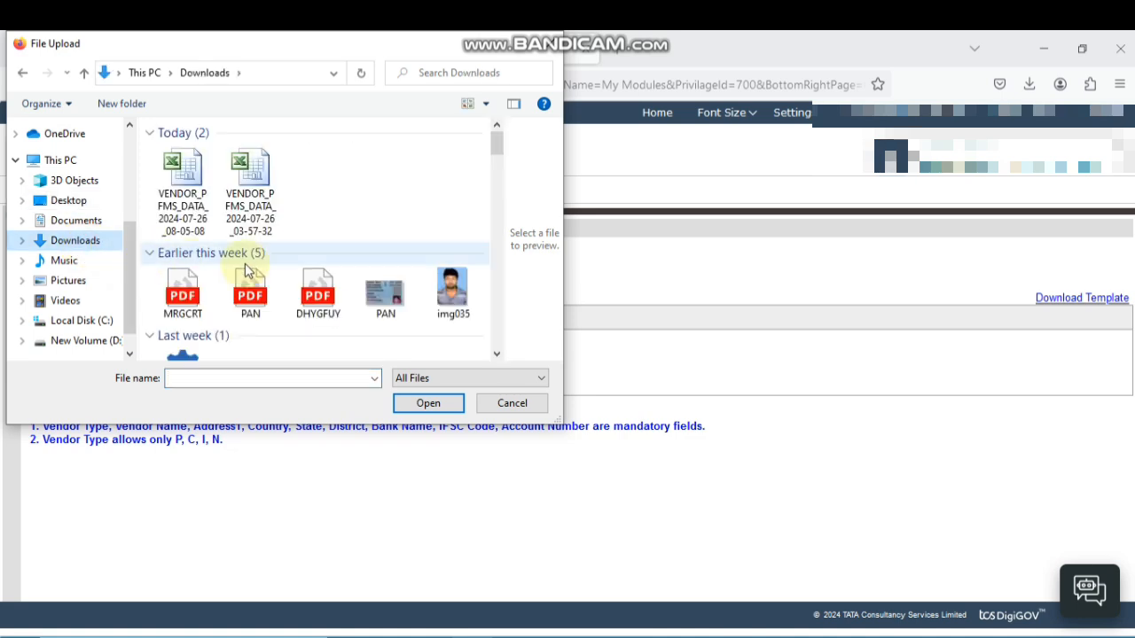
left_click(259, 182)
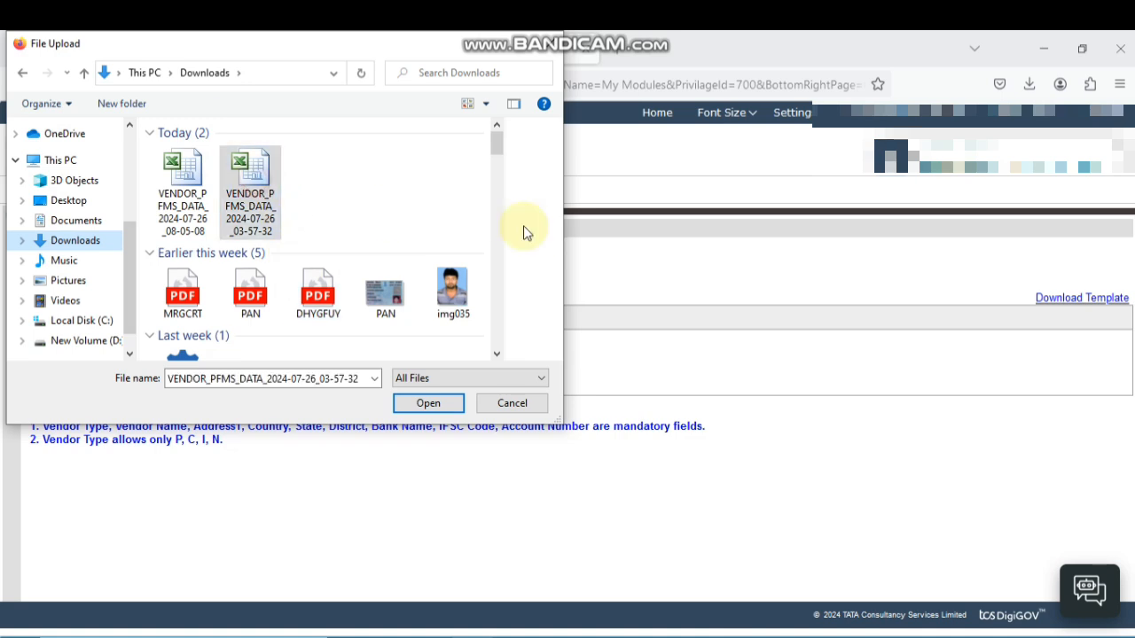
left_click_drag(563, 187, 964, 246)
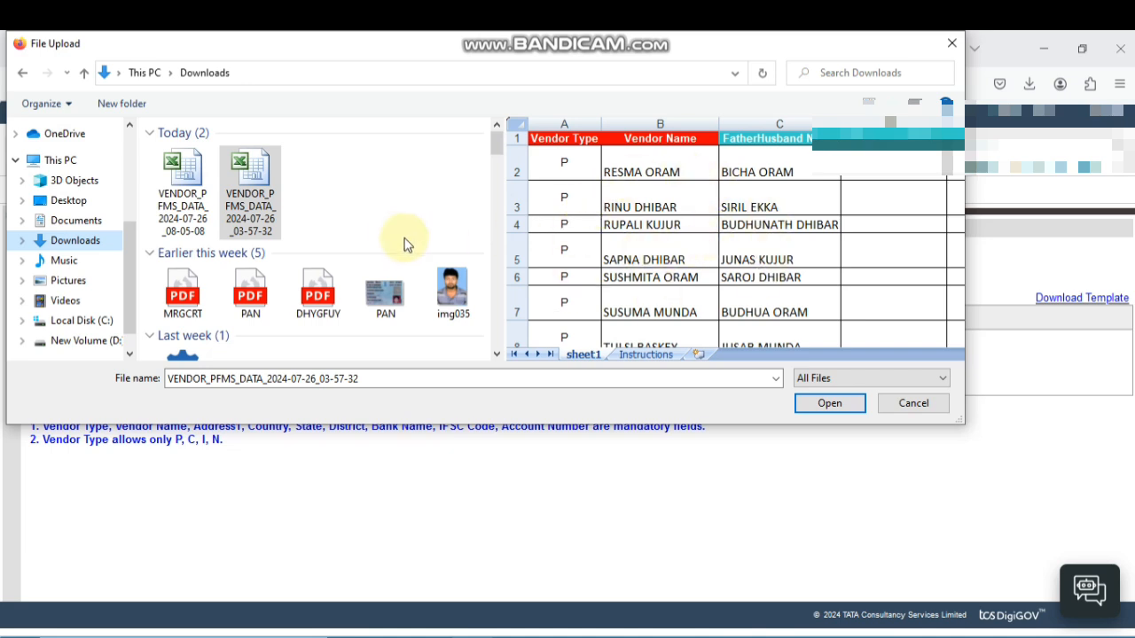
left_click(184, 202)
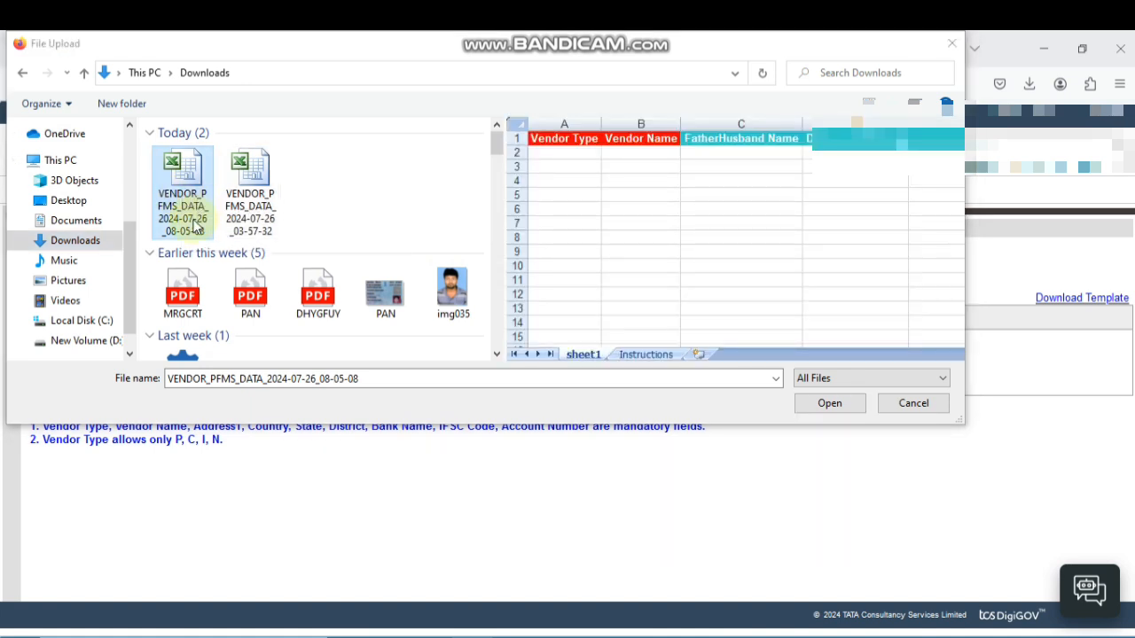
left_click(257, 203)
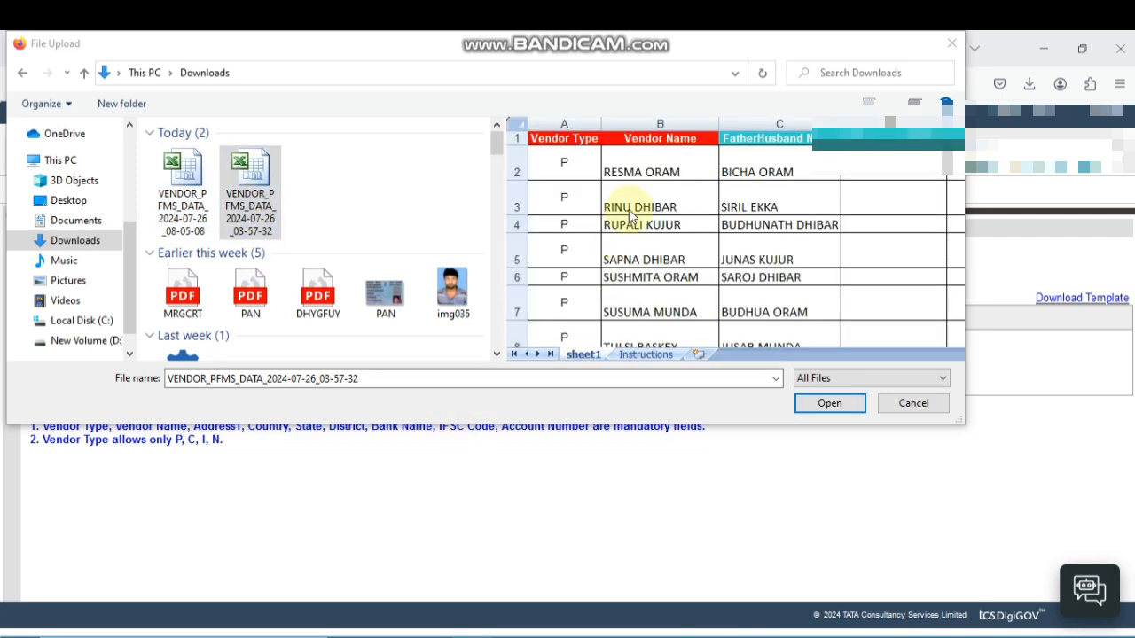
left_click(829, 411)
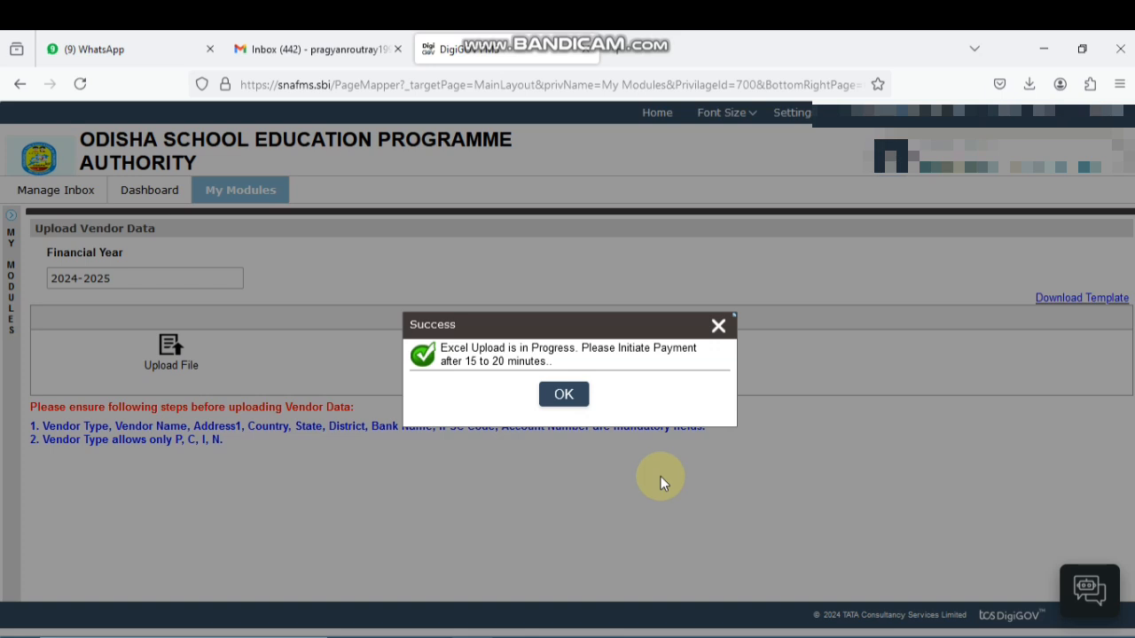
left_click(568, 405)
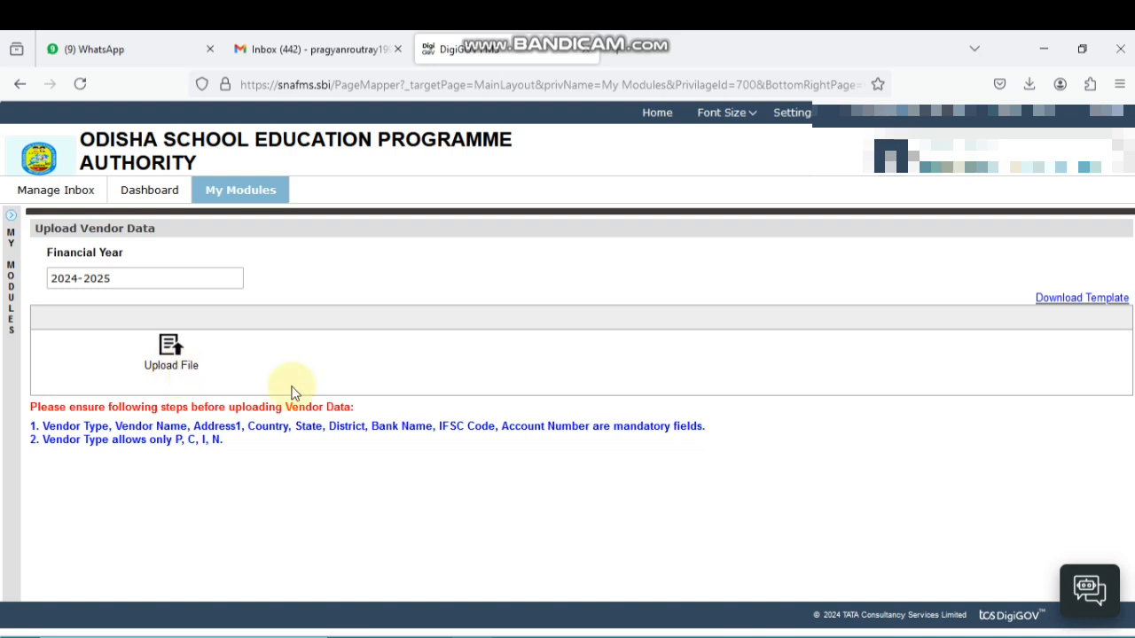
Step: Open the Manage Vendor page for vendors pending validation in the Vendor Management module
left_click(233, 195)
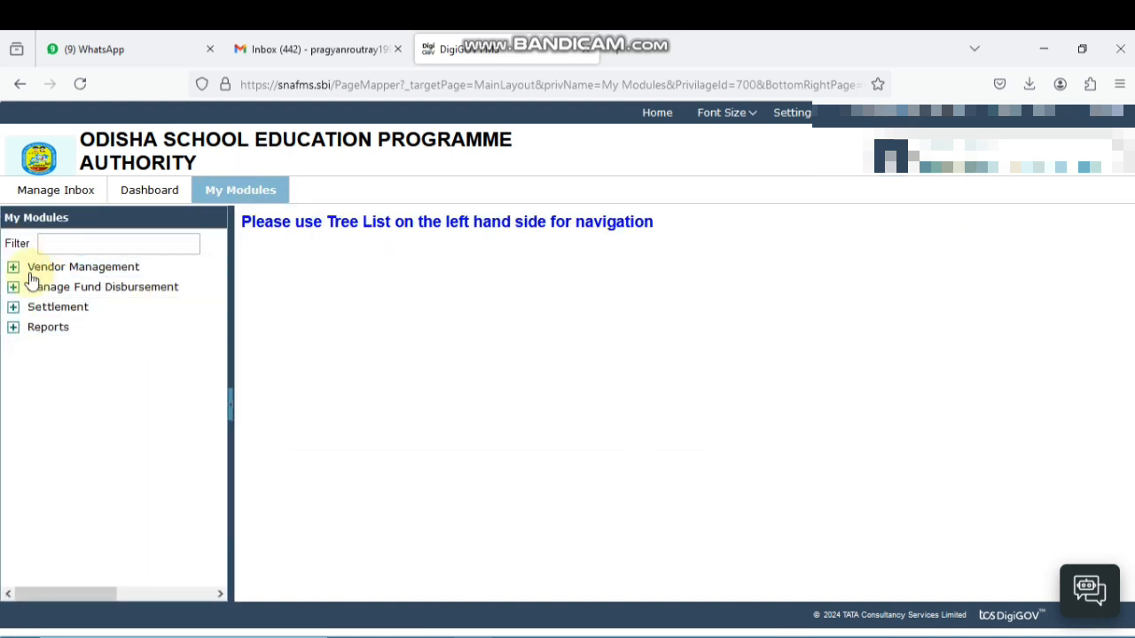
left_click(12, 268)
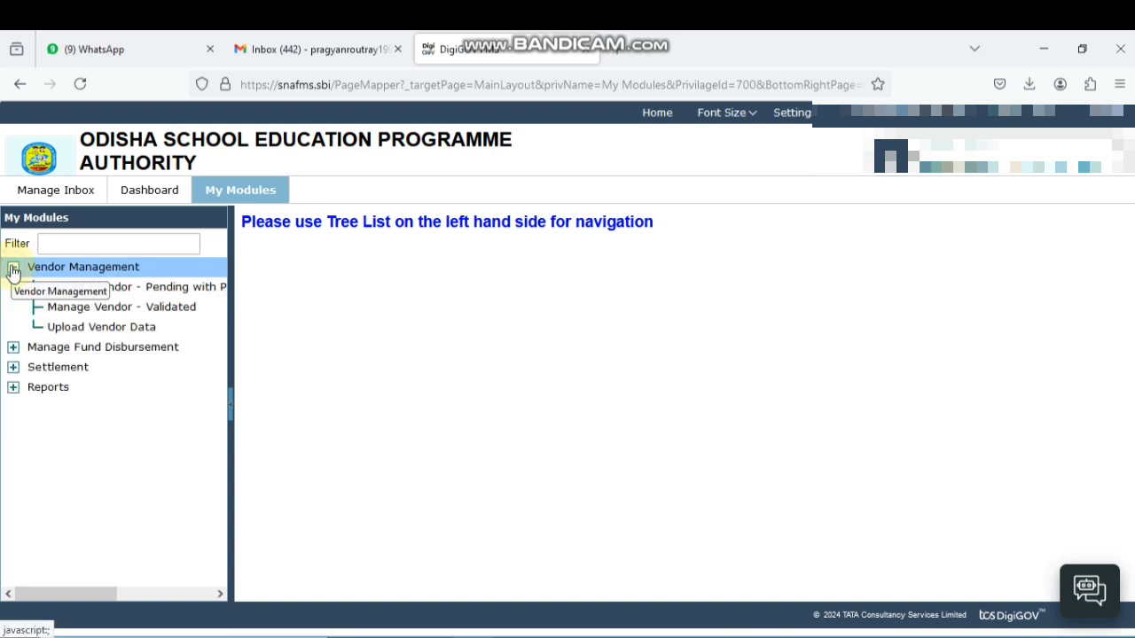
left_click(164, 294)
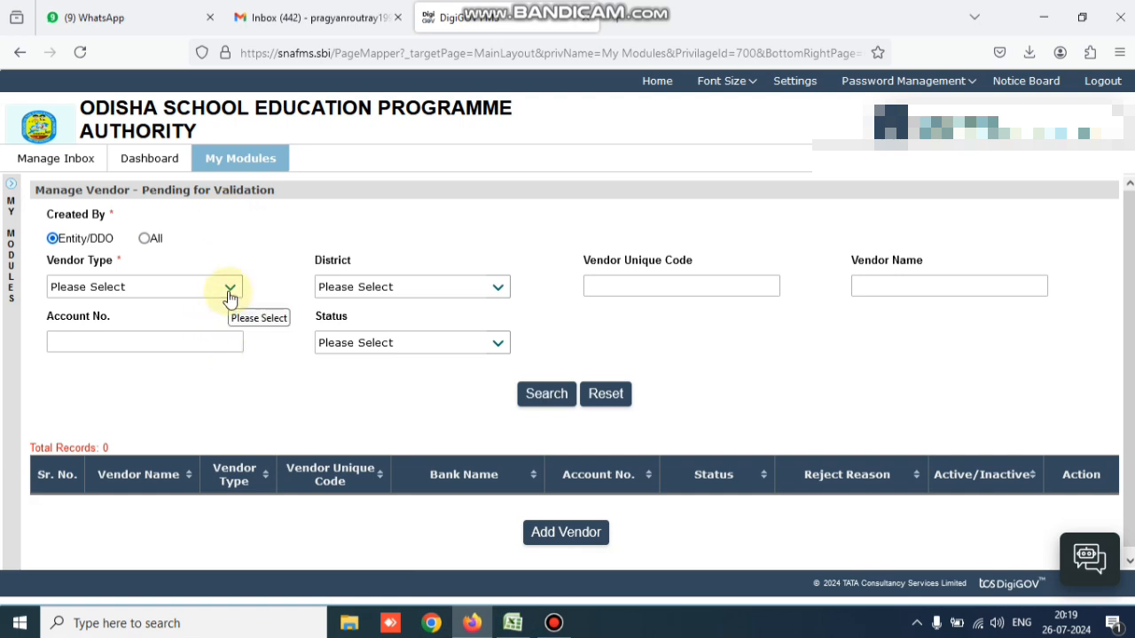
Step: Search the Entity/DDO-created pending vendors with vendor type Personal and district Sundergarh
left_click(229, 291)
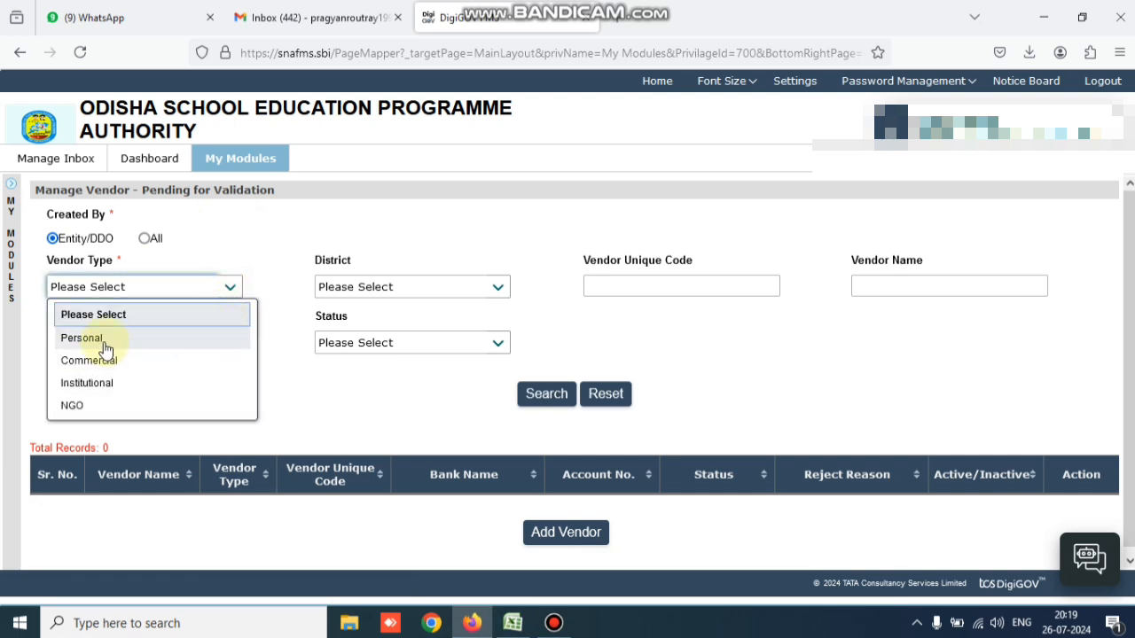
left_click(104, 341)
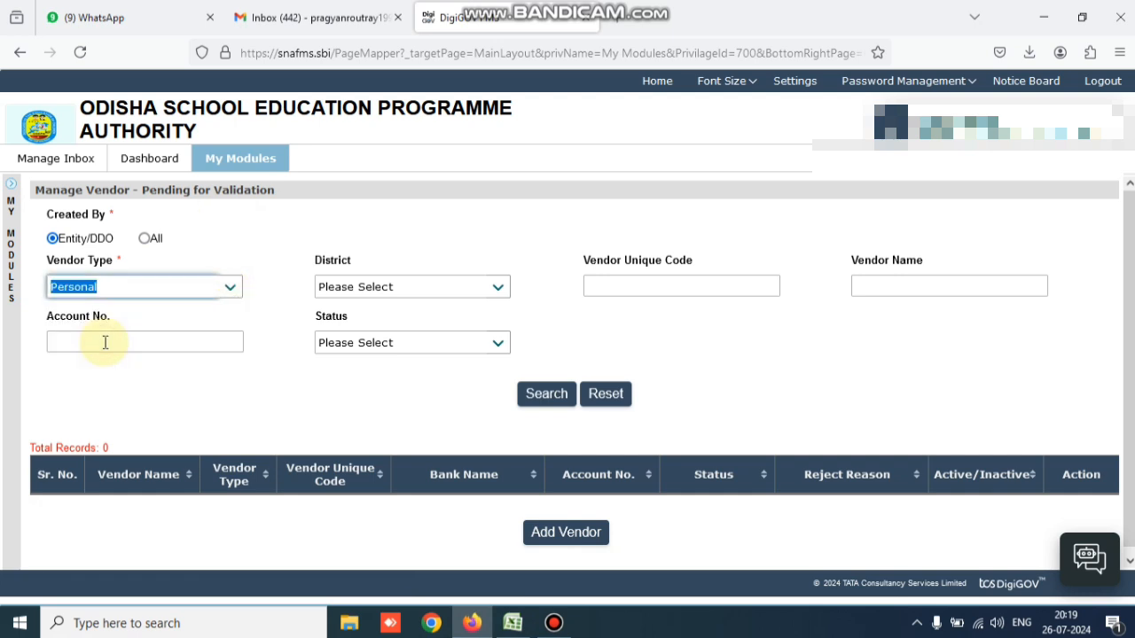
left_click(498, 293)
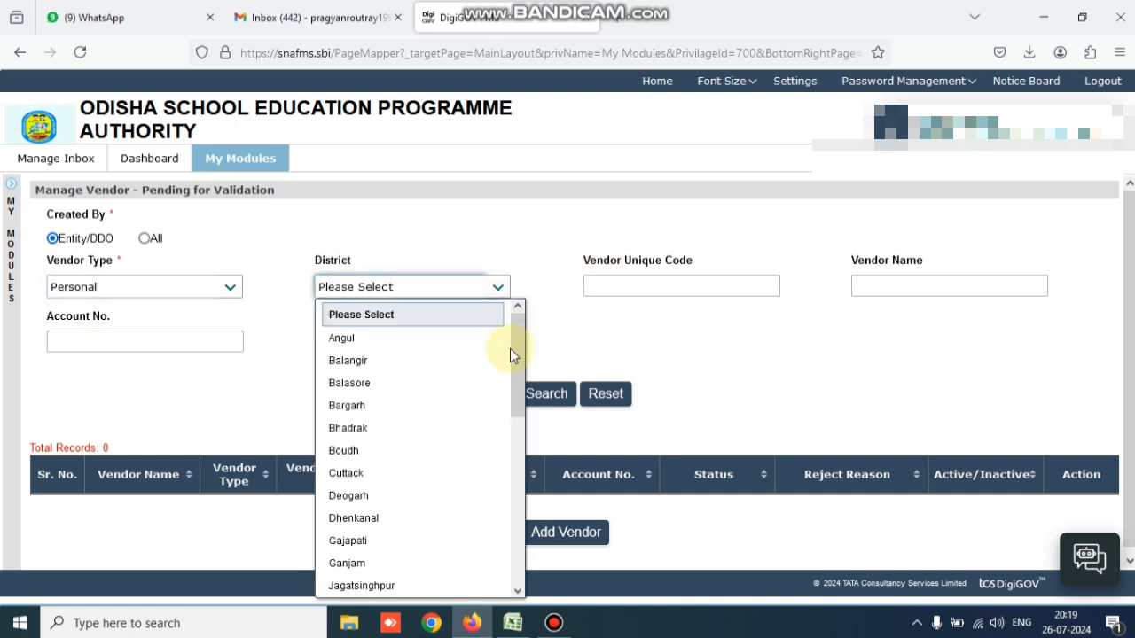
type("sun")
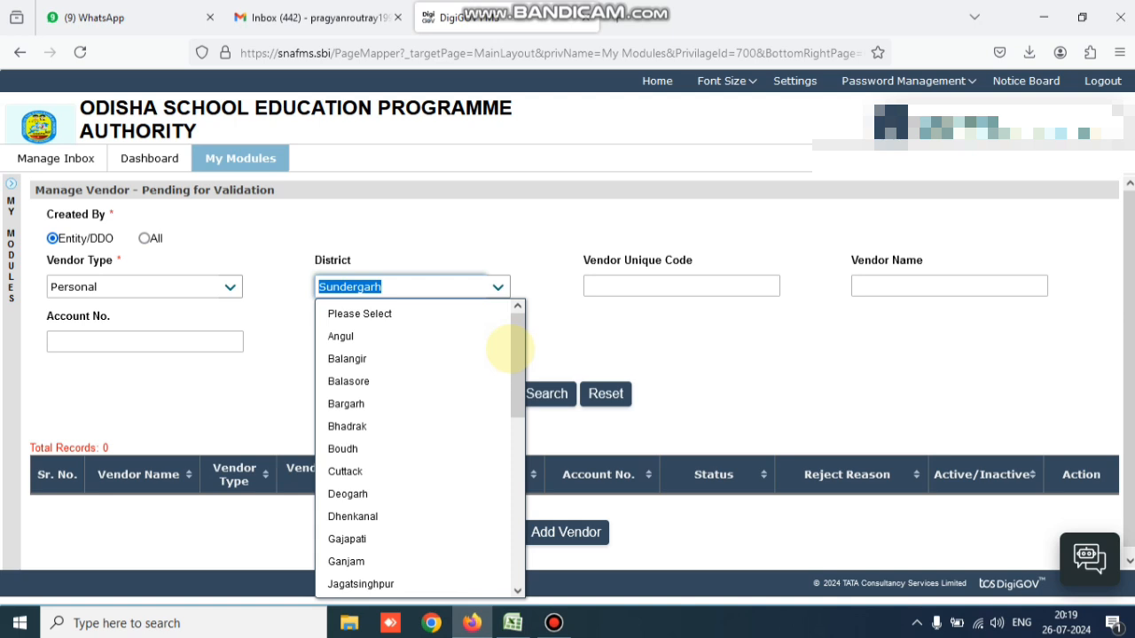
key("Tab")
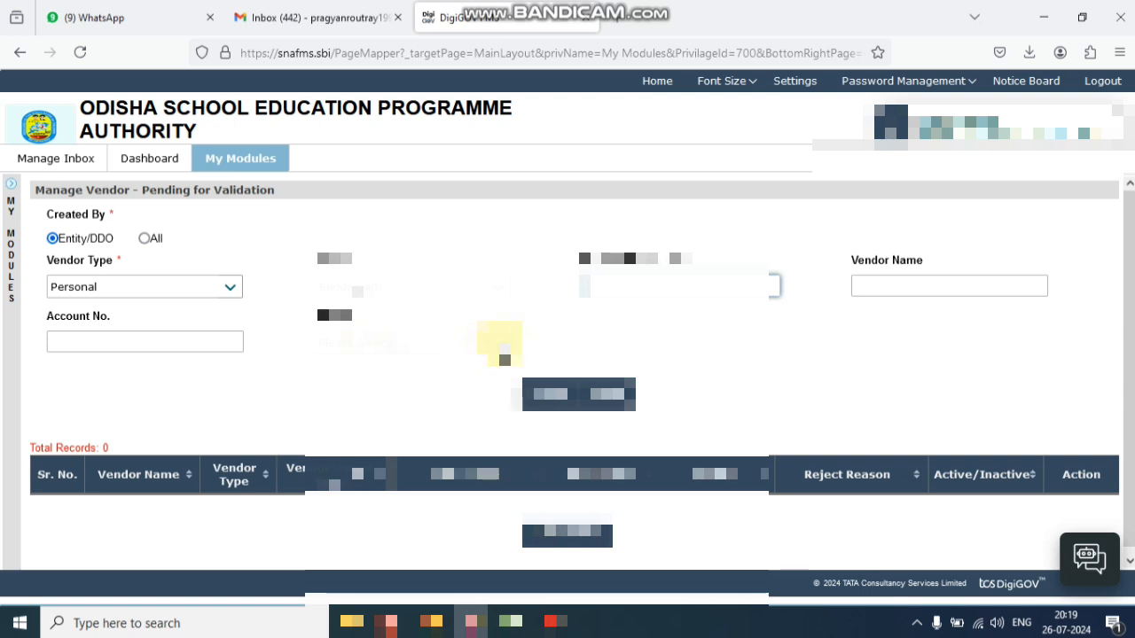
left_click(546, 393)
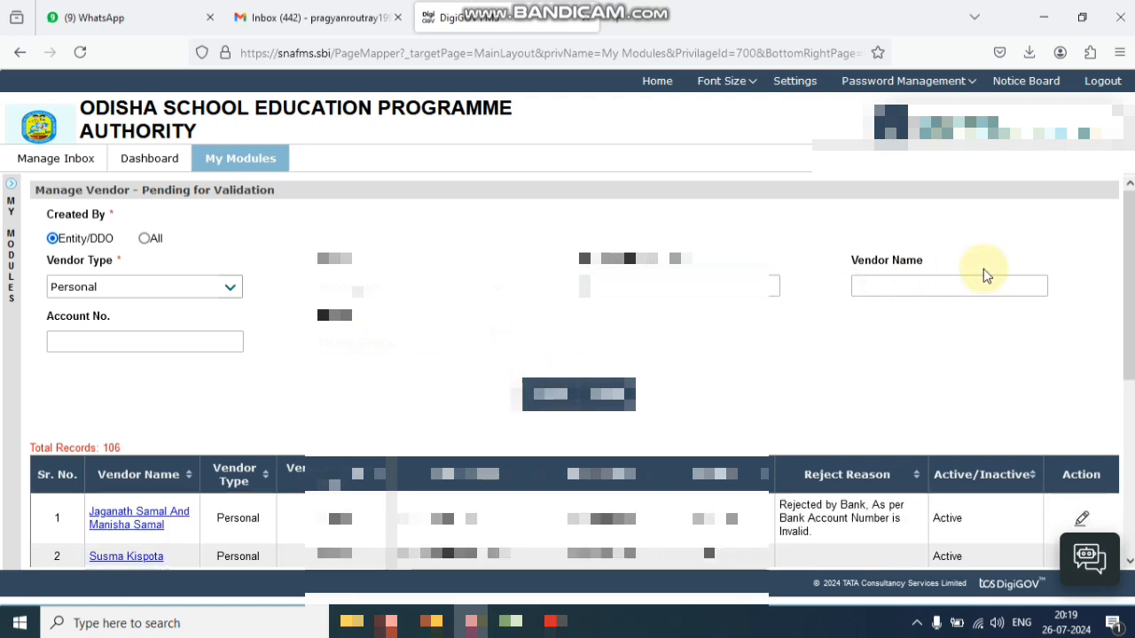
Step: Examine the first page of pending vendors, including the status and reject reason columns
scroll(759, 394, "down", 2)
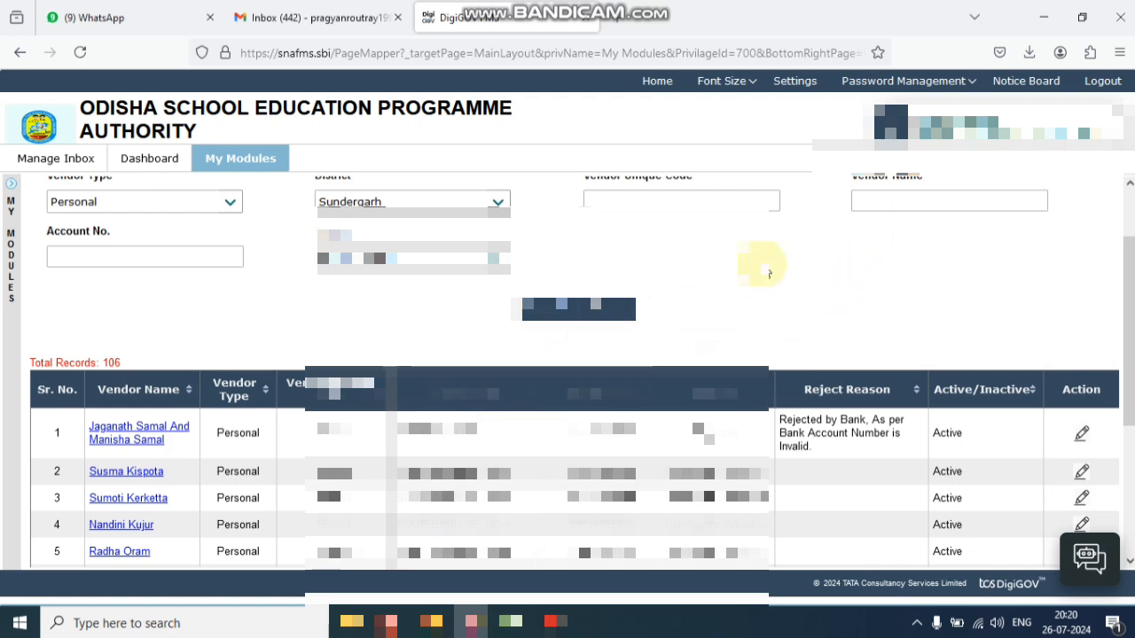
scroll(743, 281, "down", 2)
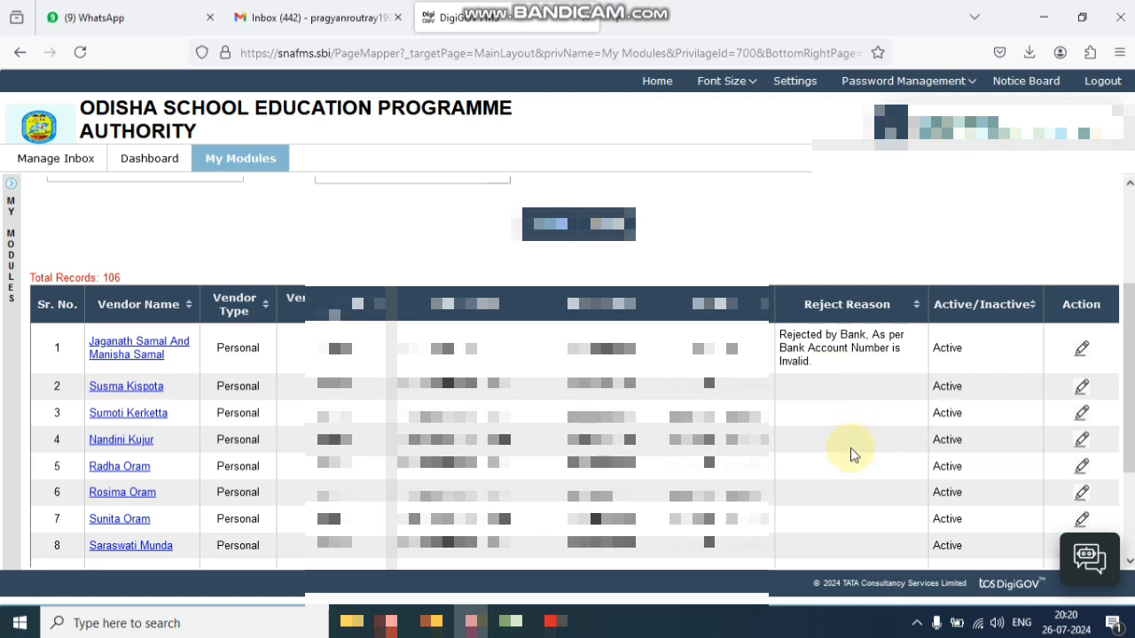
scroll(850, 454, "down", 3)
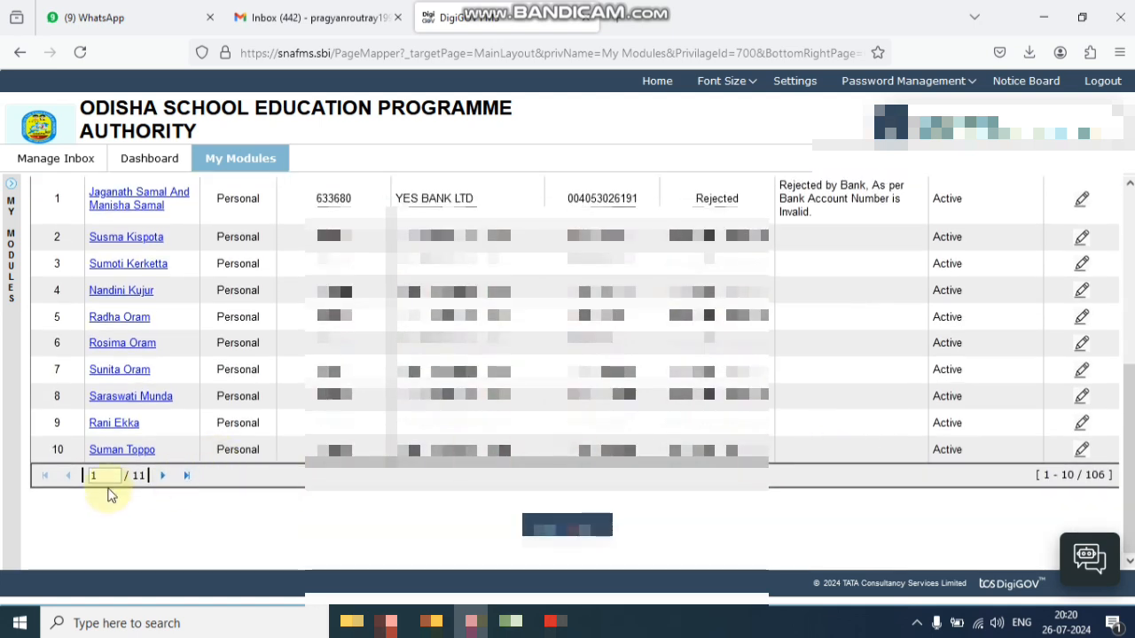
Step: Go through the pending vendor list page by page up to page 11, checking the vendor entries and their status
left_click(162, 477)
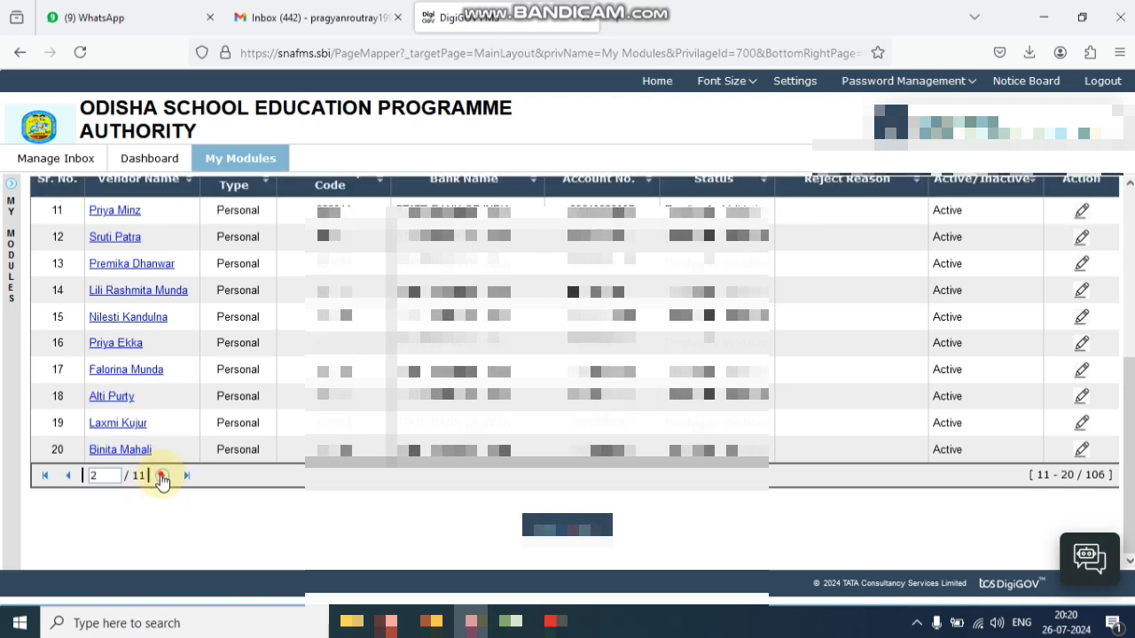
left_click(162, 477)
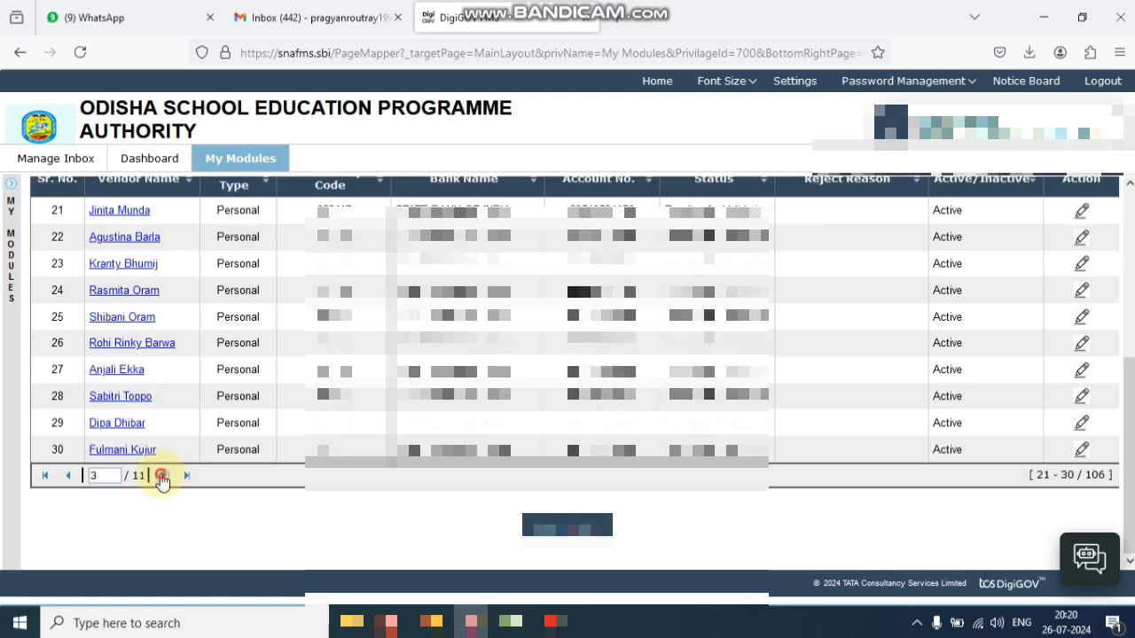
left_click(161, 477)
left_click(161, 477)
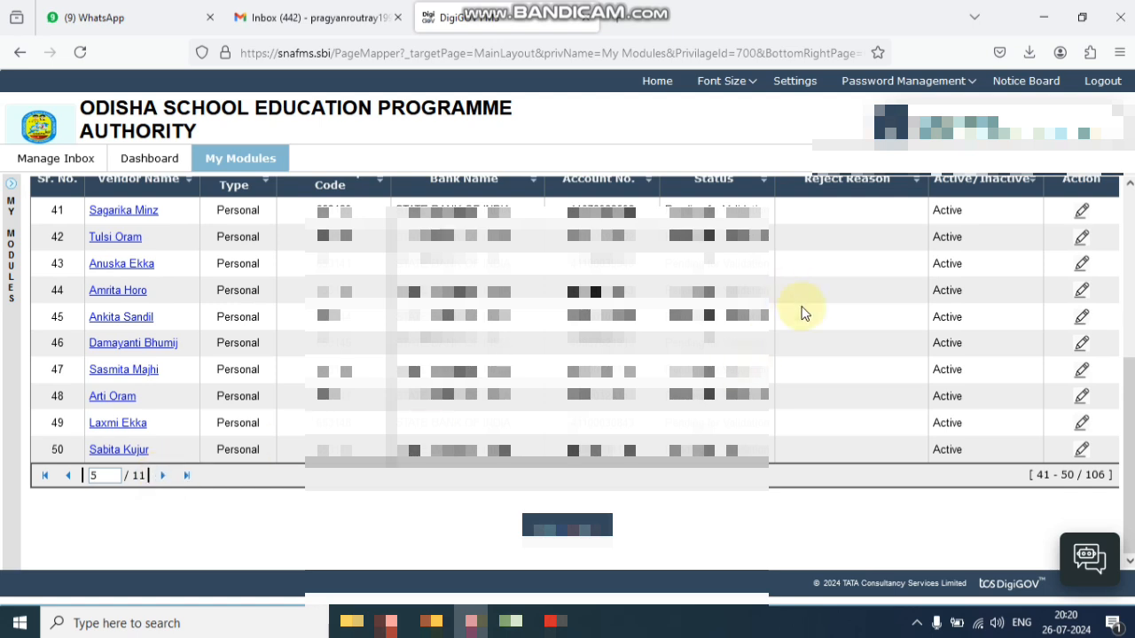
scroll(810, 359, "up", 2)
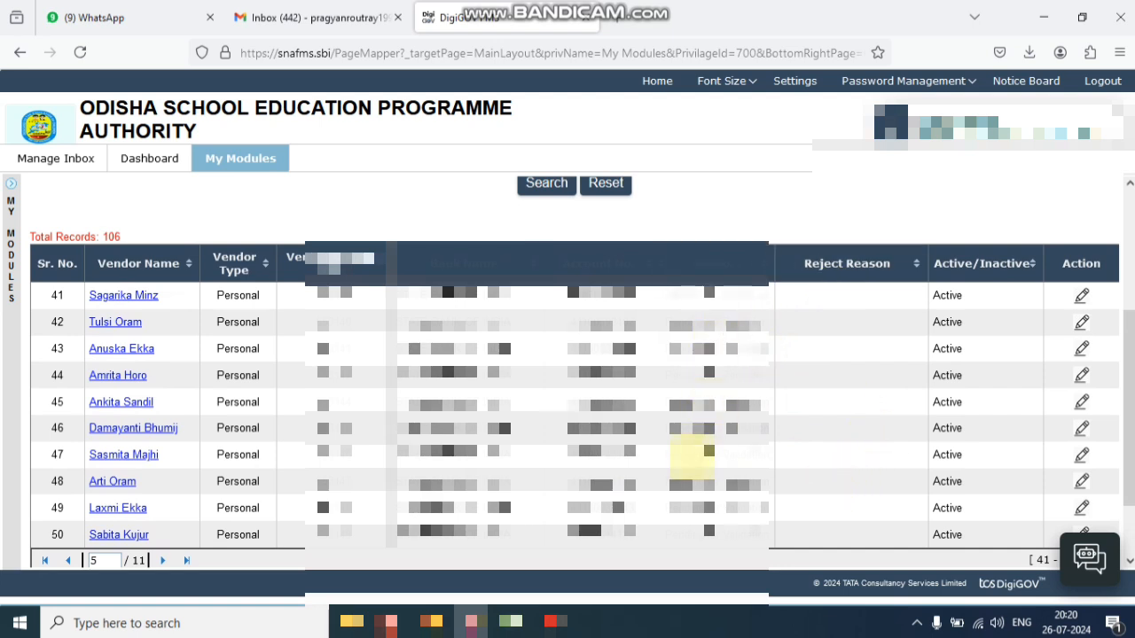
scroll(690, 458, "down", 2)
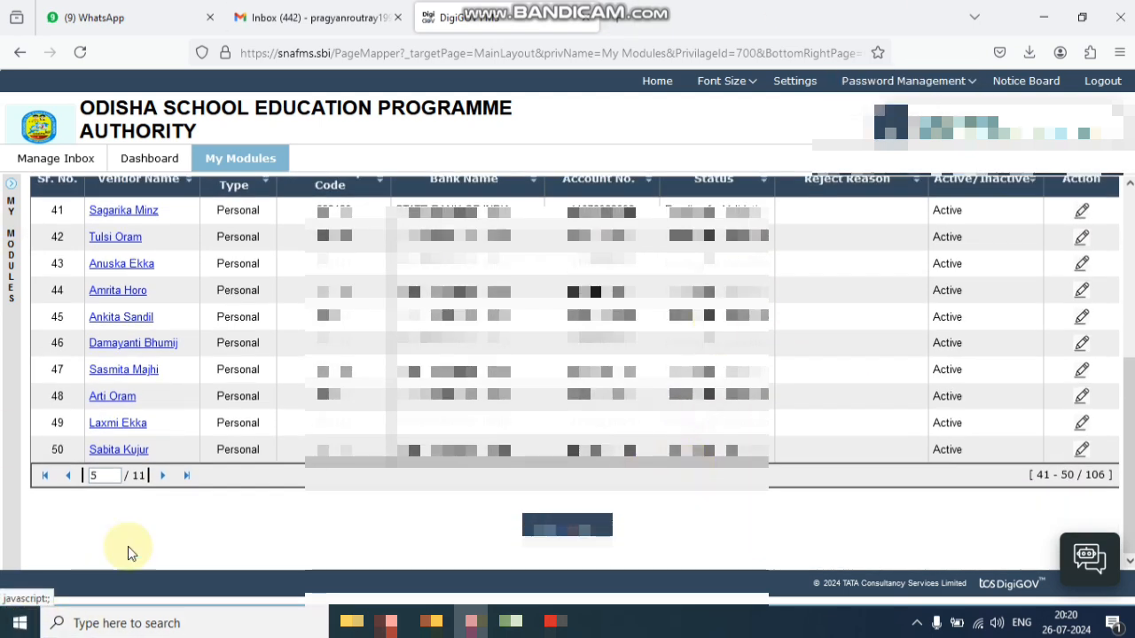
left_click(163, 476)
left_click(163, 476)
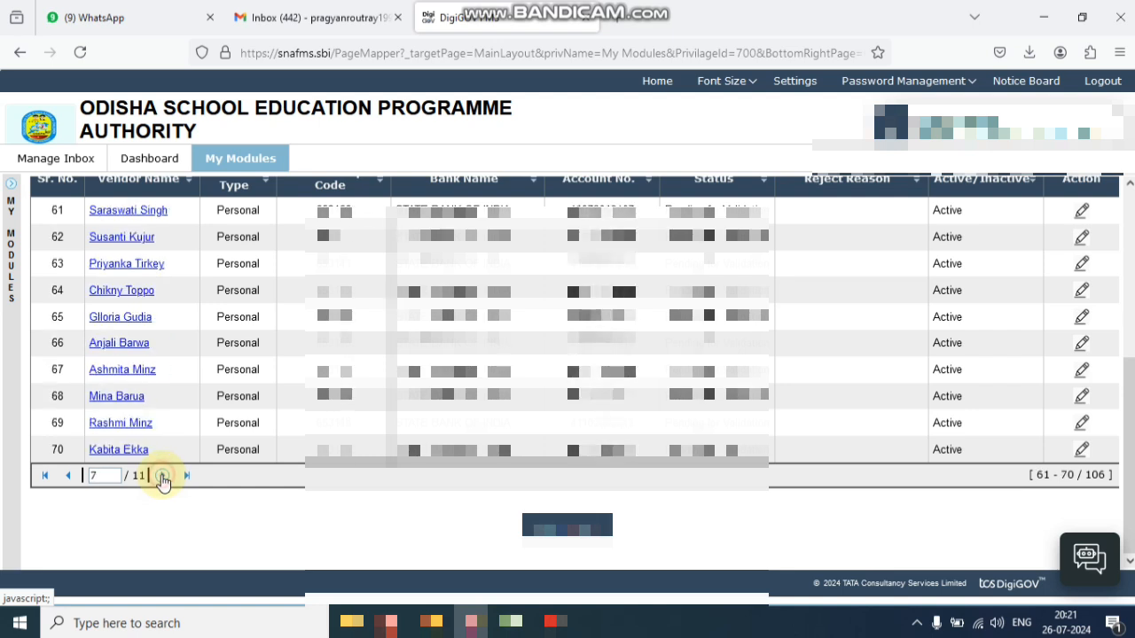
left_click(163, 476)
left_click(163, 476)
left_click(163, 476)
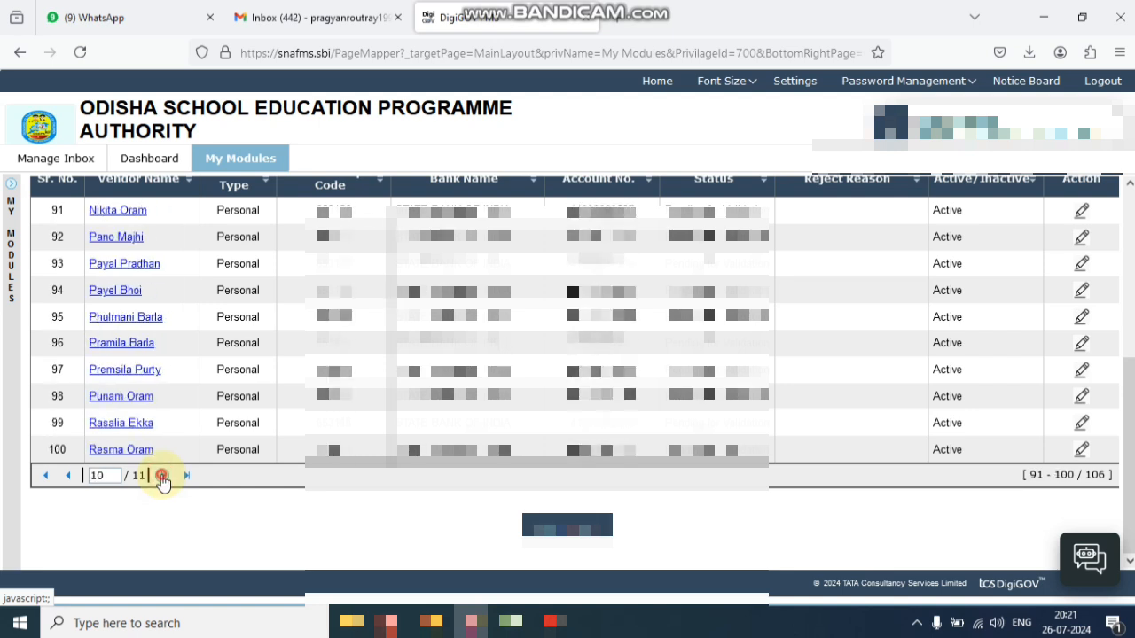
left_click(163, 476)
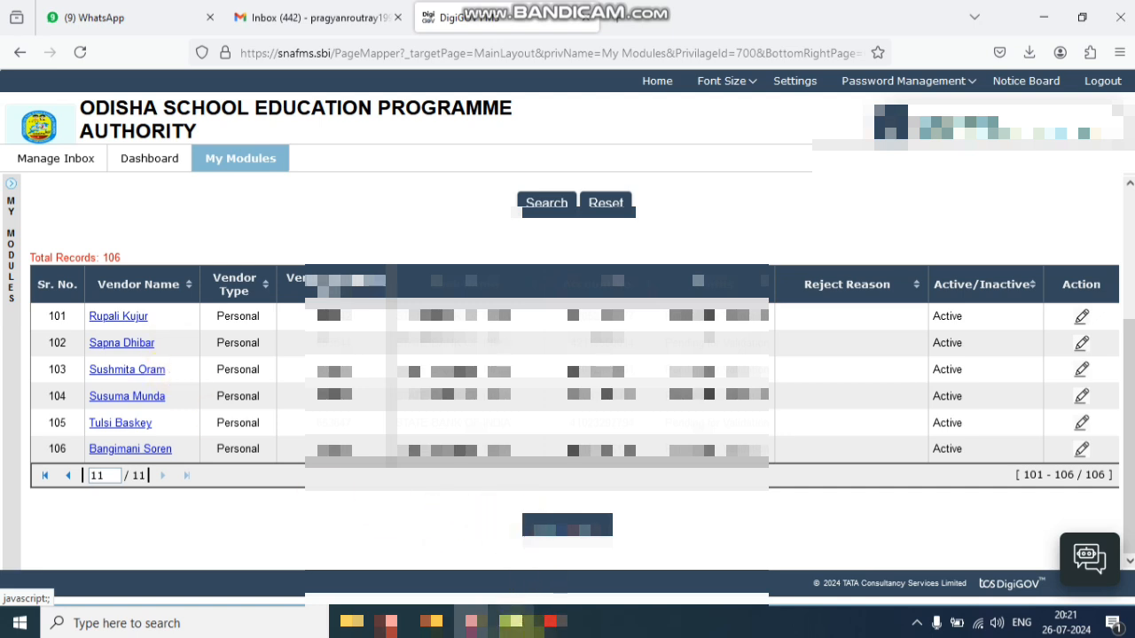
Step: Compare the vendor names in the filled Excel sheet with pages 11 and 10 of the pending list in Firefox, and return to the search filters
left_click(510, 621)
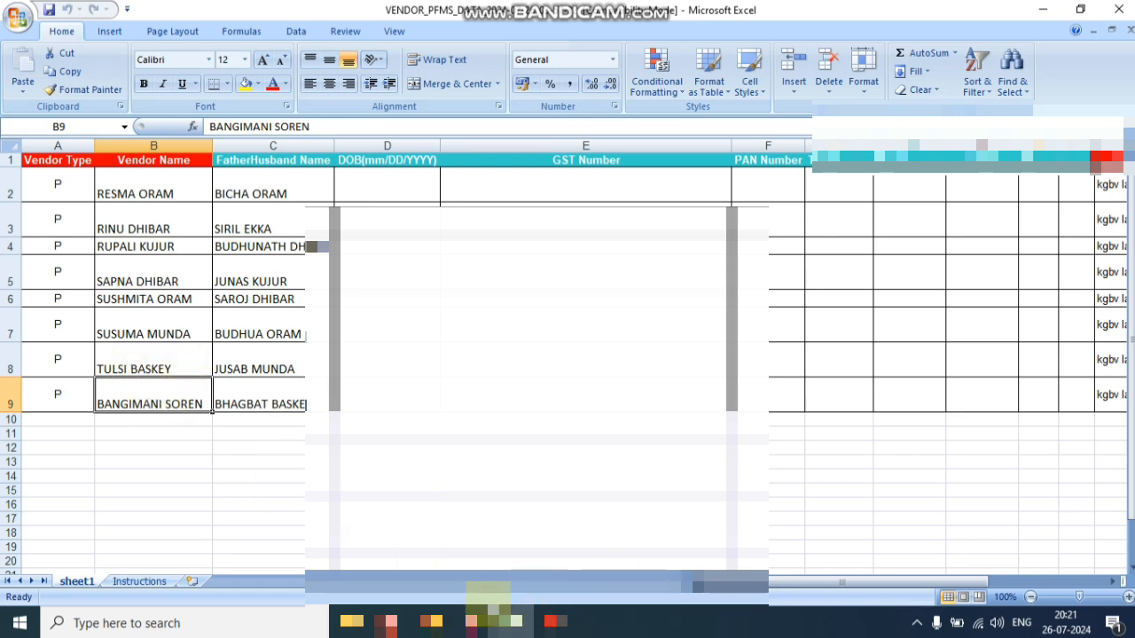
left_click(471, 620)
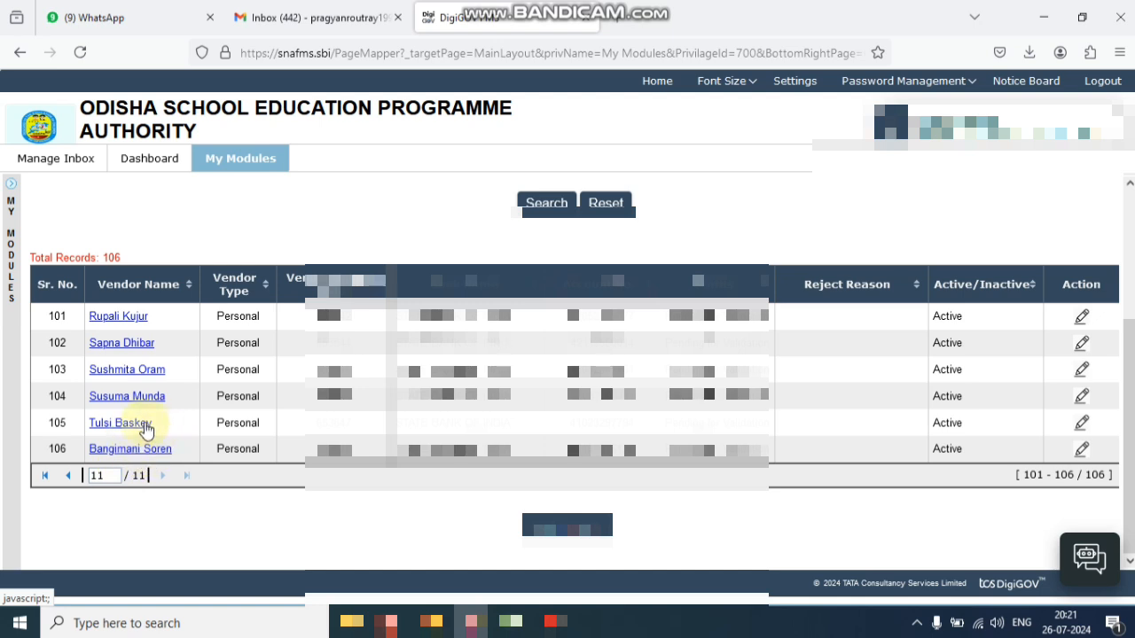
left_click(68, 477)
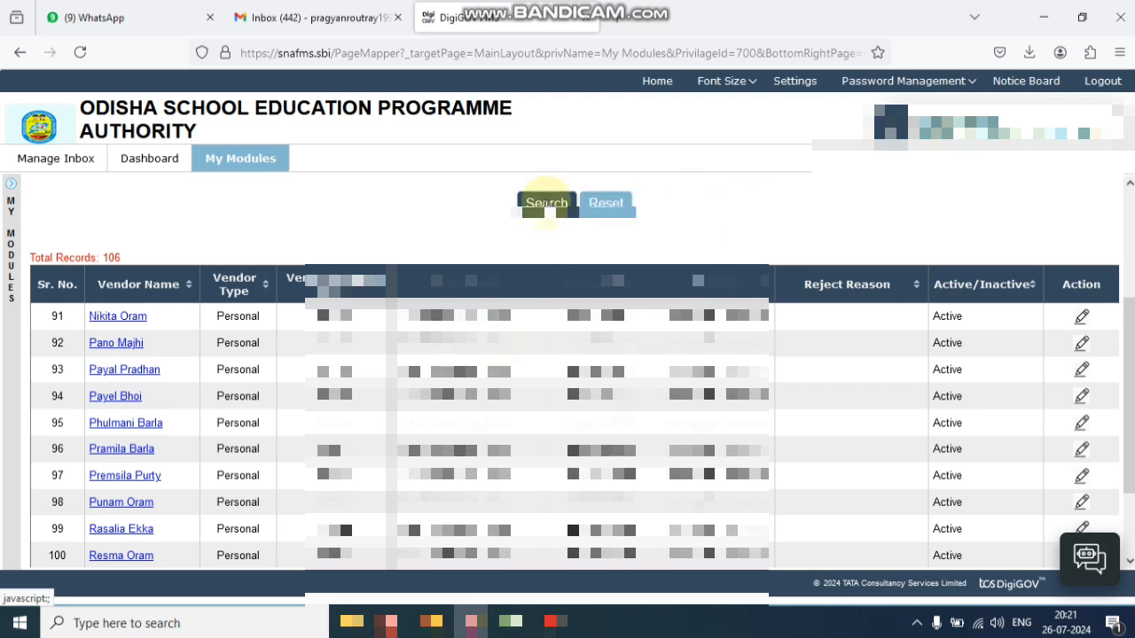
scroll(350, 454, "up", 3)
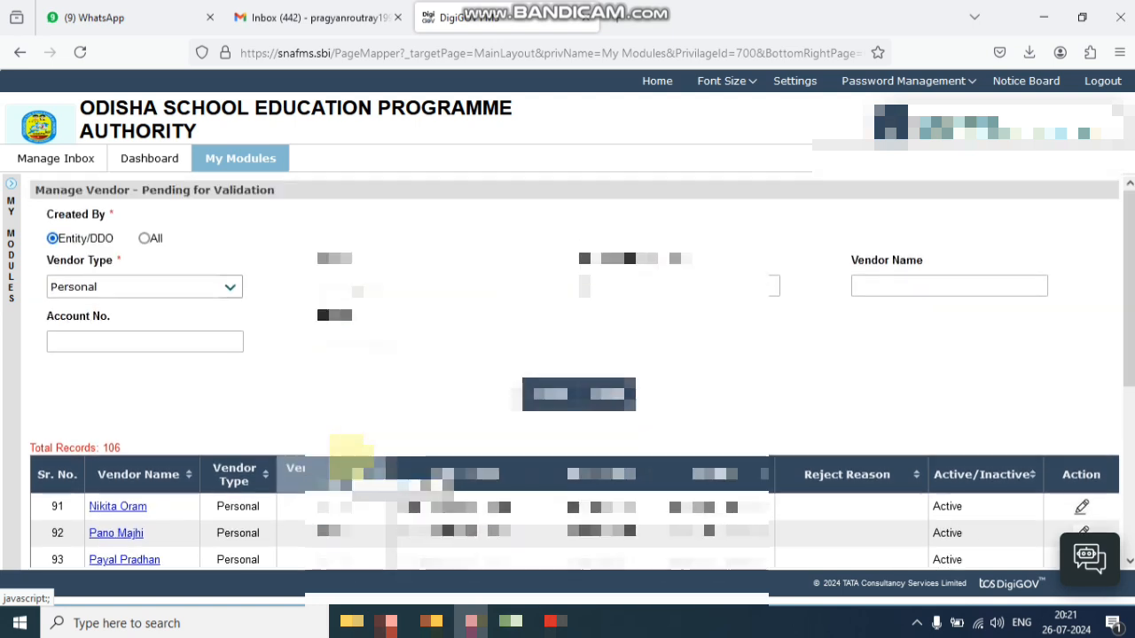
Step: Open the validated vendors page of Vendor Management from the module tree
left_click(232, 165)
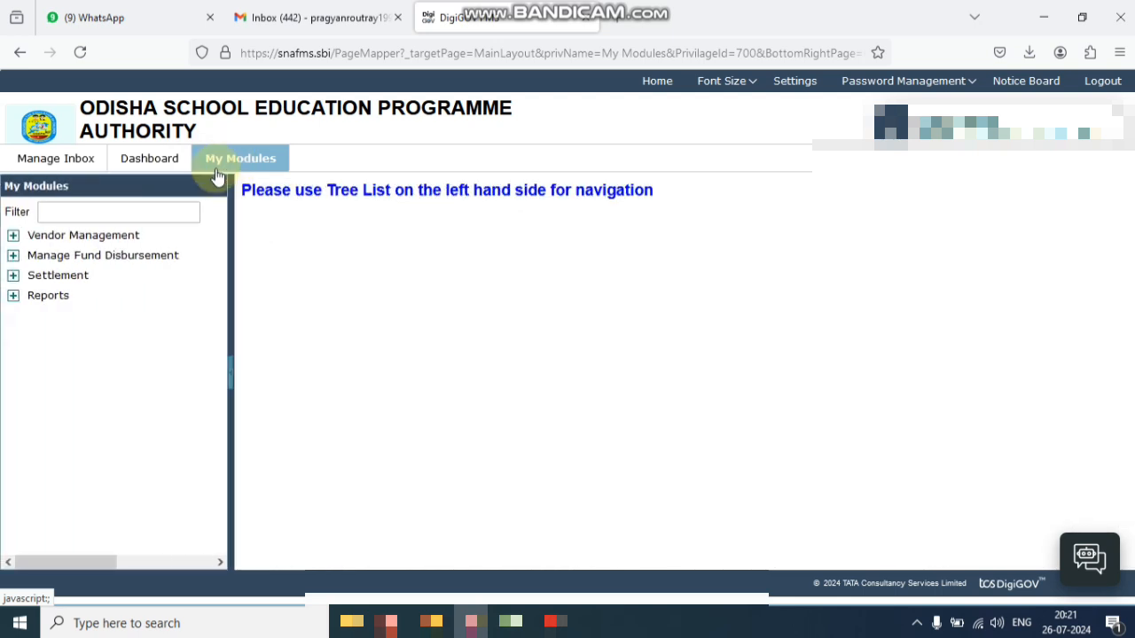
left_click(13, 239)
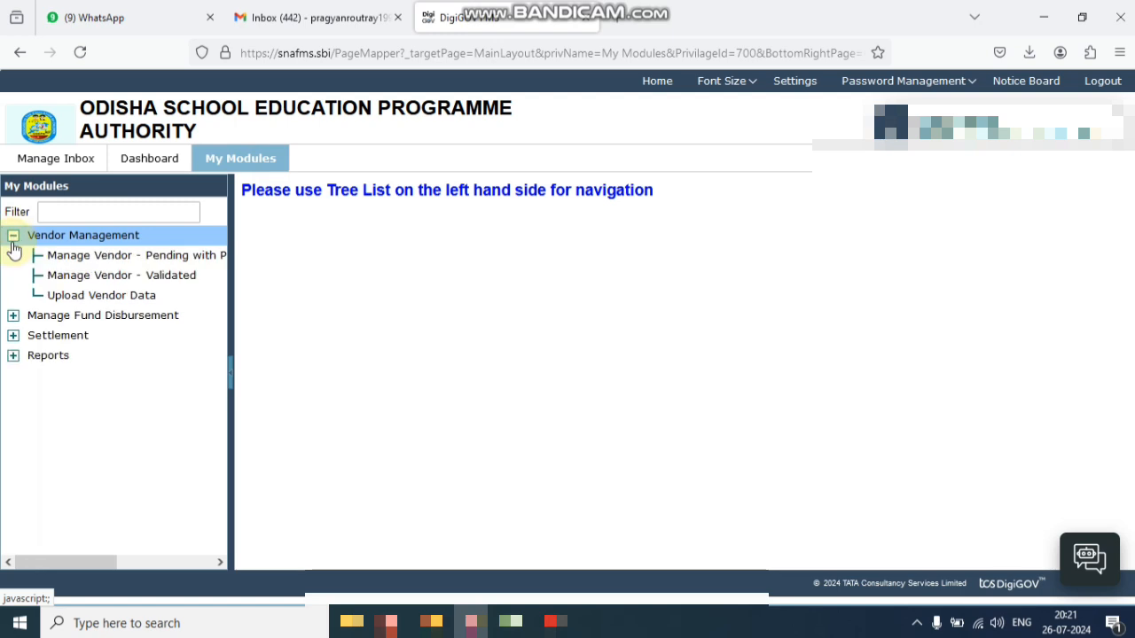
left_click(159, 280)
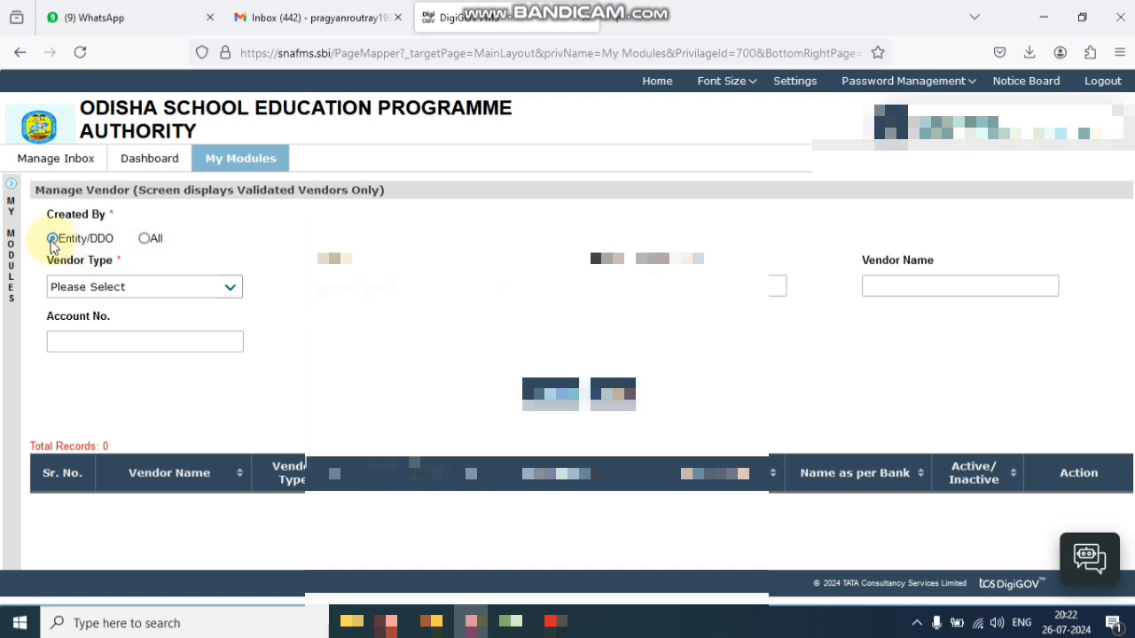
Step: Search the validated Entity/DDO-created vendors with vendor type Personal and district Sundergarh, and review the listed records
left_click(232, 288)
left_click(127, 337)
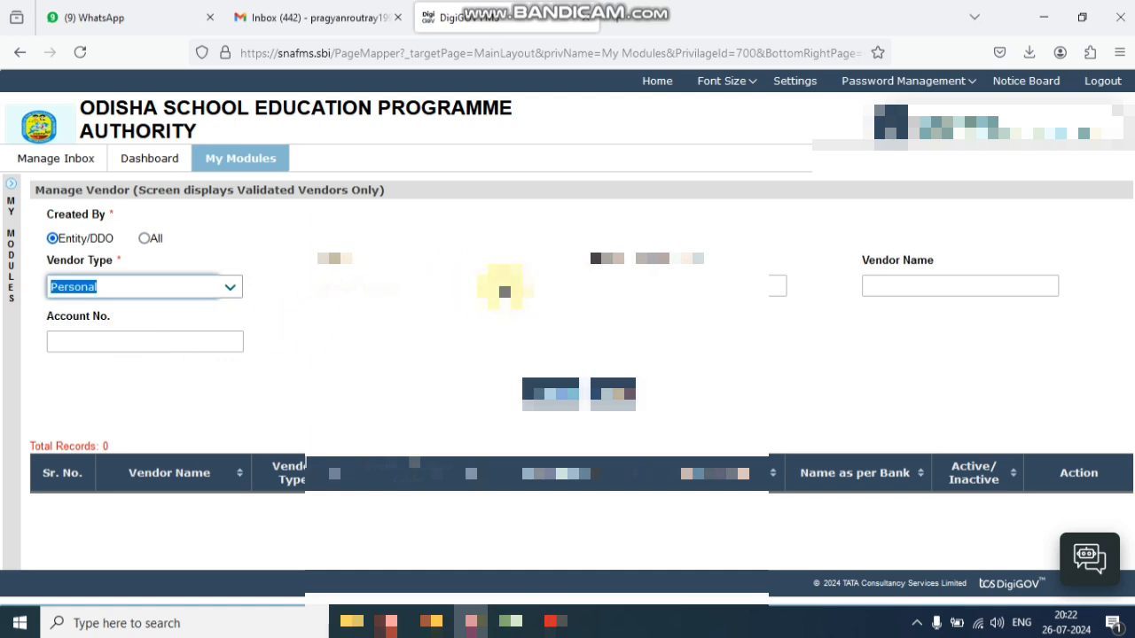
left_click(505, 290)
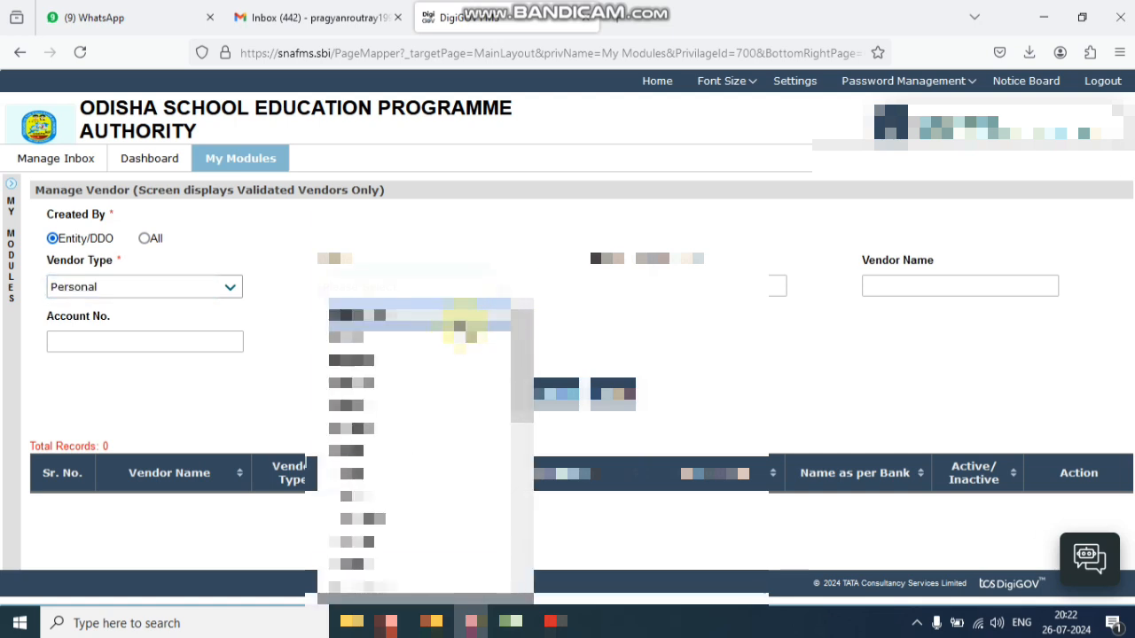
key("ctrl+a")
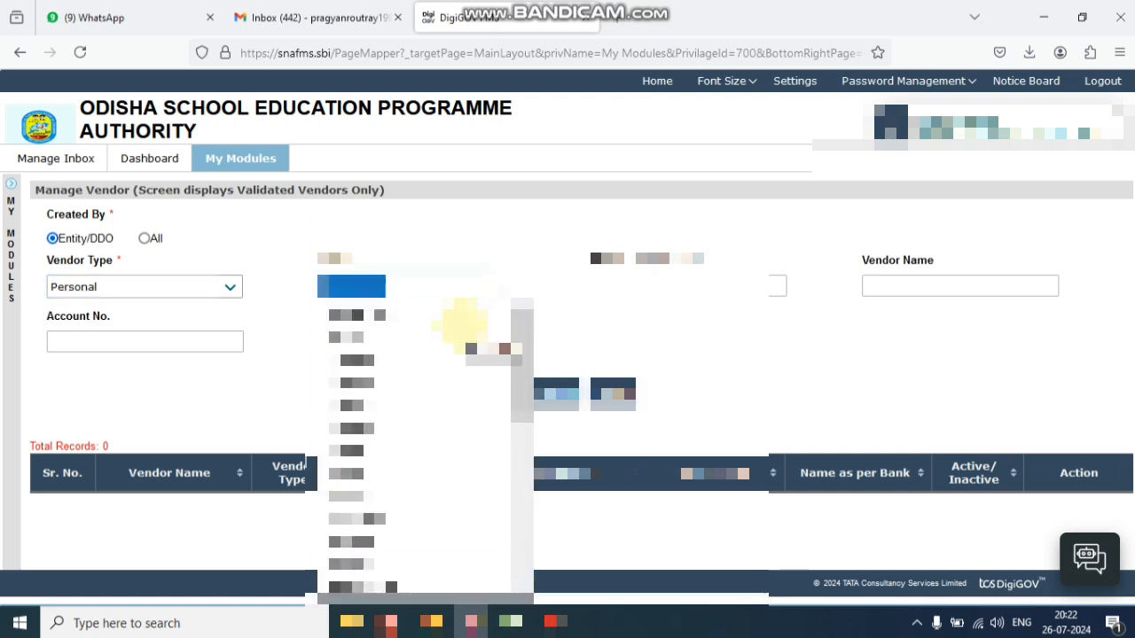
key("Tab")
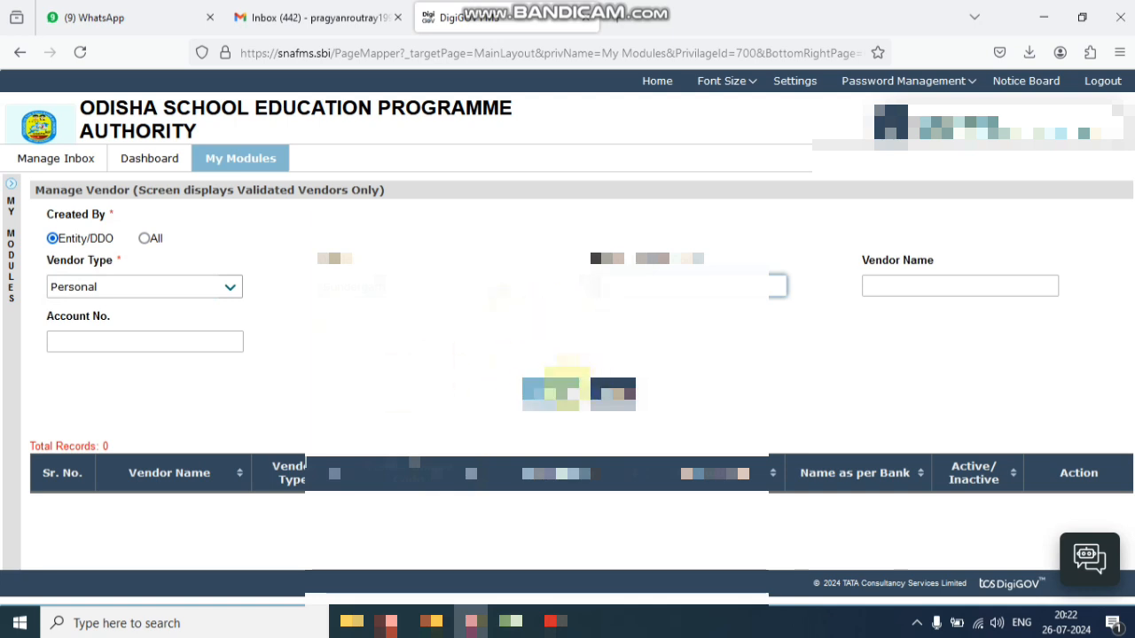
left_click(551, 395)
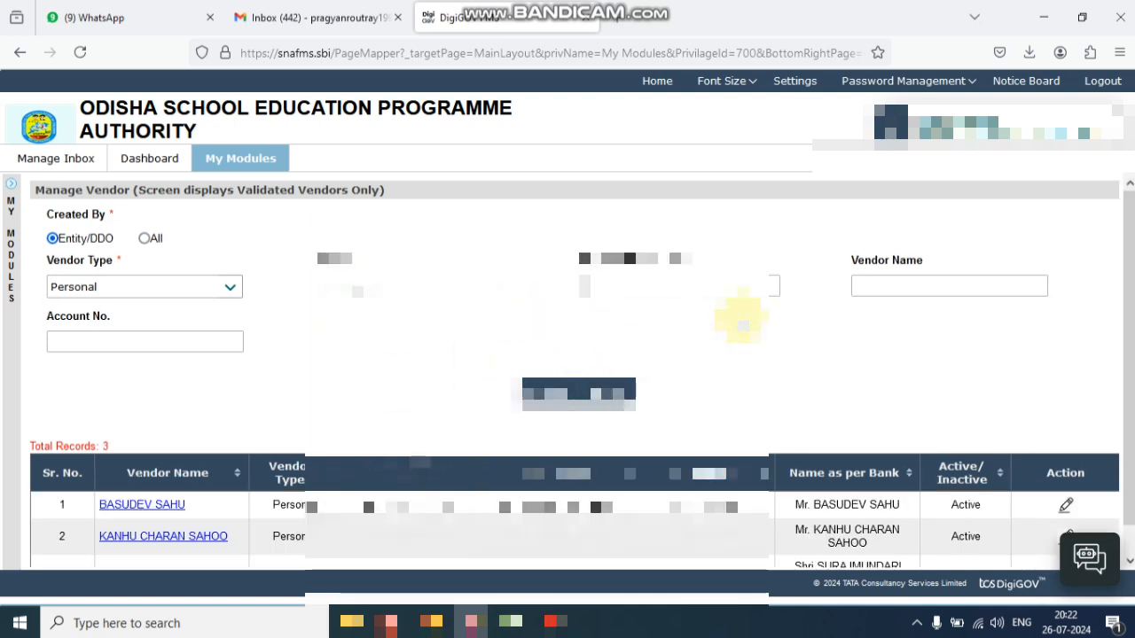
scroll(760, 372, "down", 1)
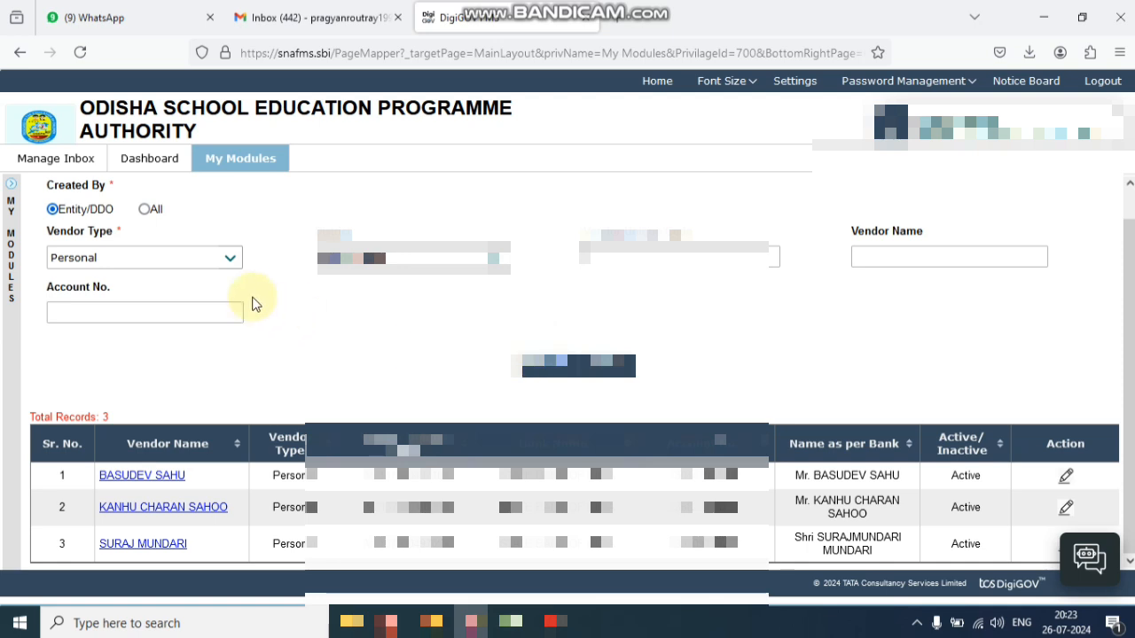
Step: Search the validated vendors again with vendor type Commercial and review the full result list
left_click(230, 260)
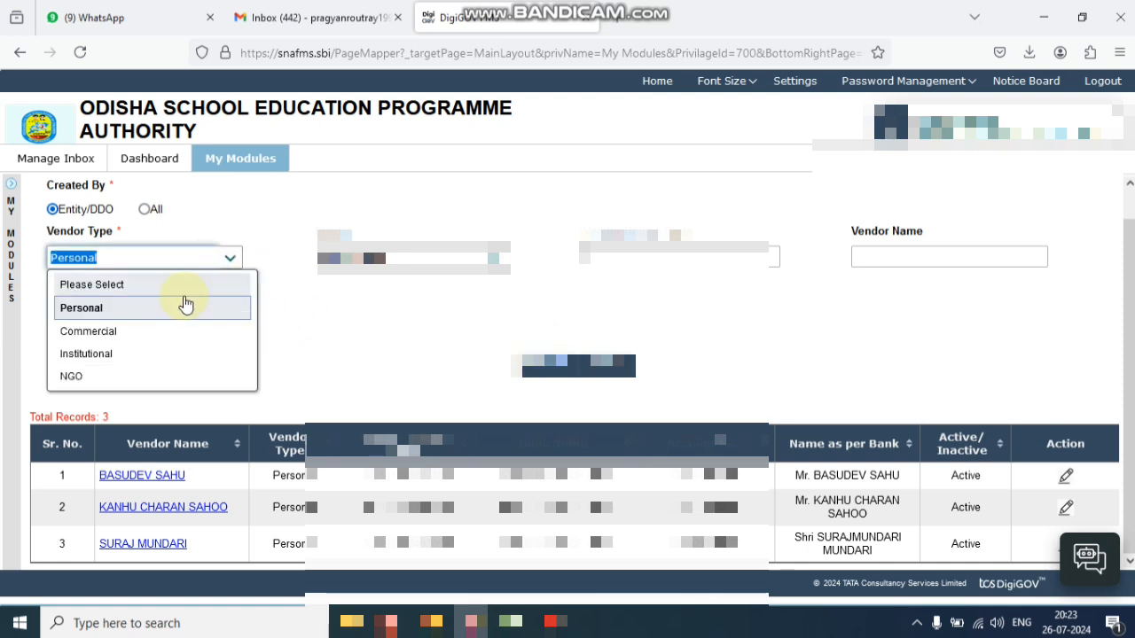
left_click(149, 337)
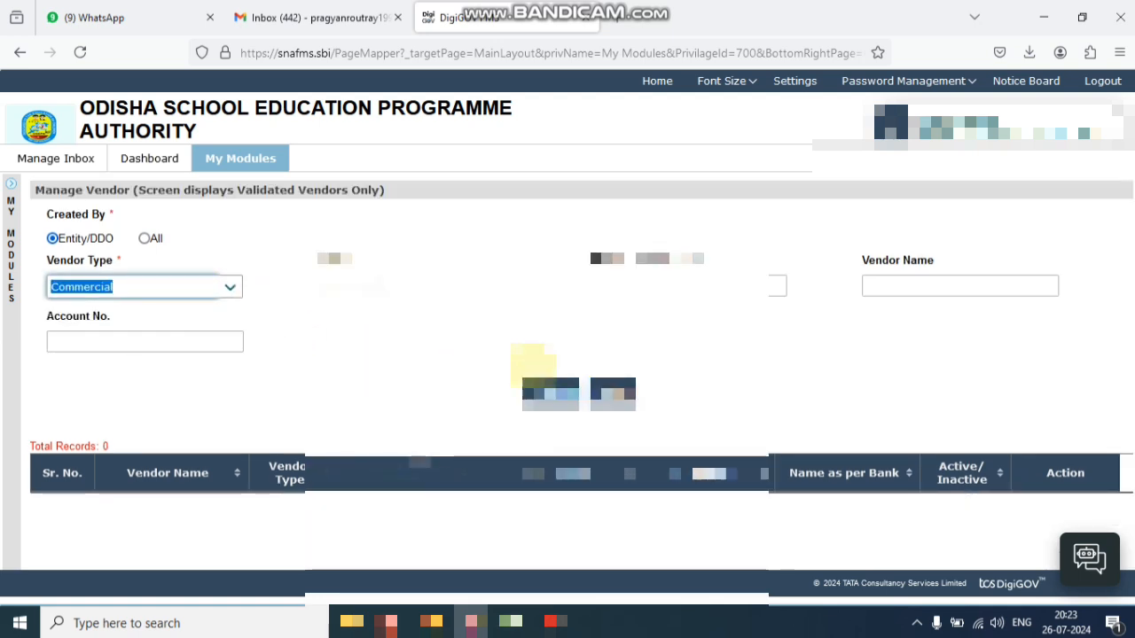
left_click(550, 395)
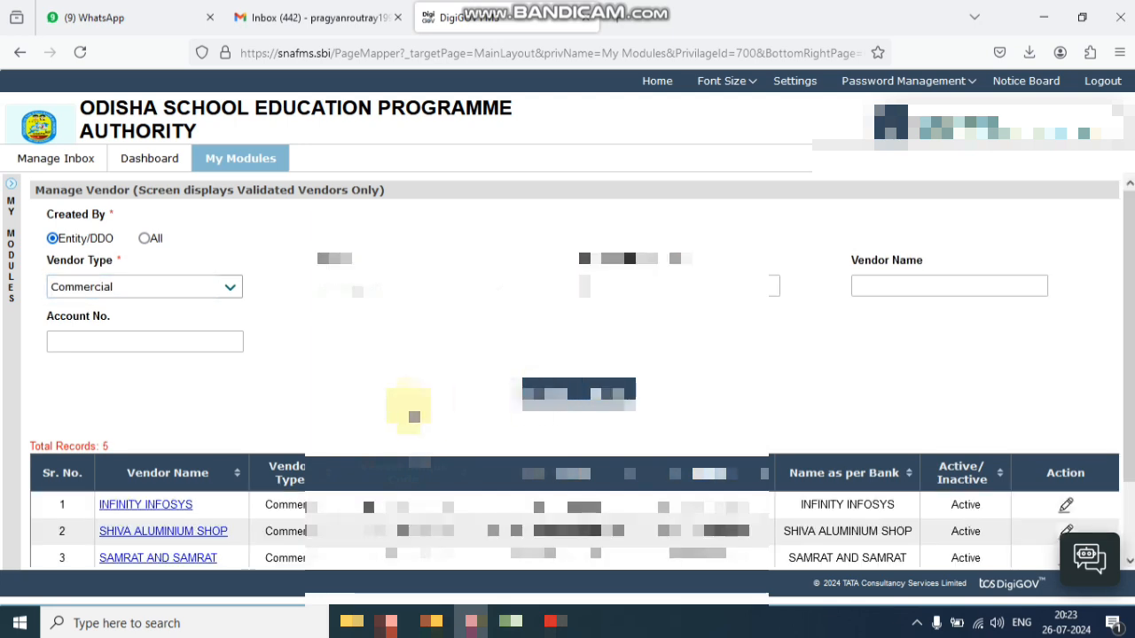
scroll(408, 410, "down", 2)
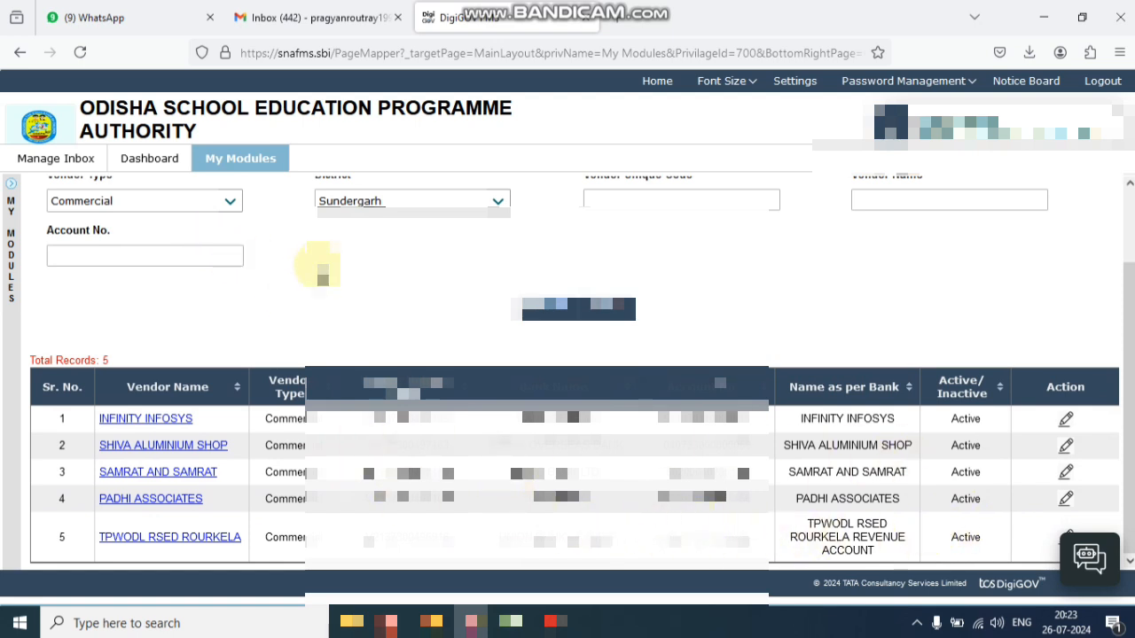
scroll(319, 265, "up", 2)
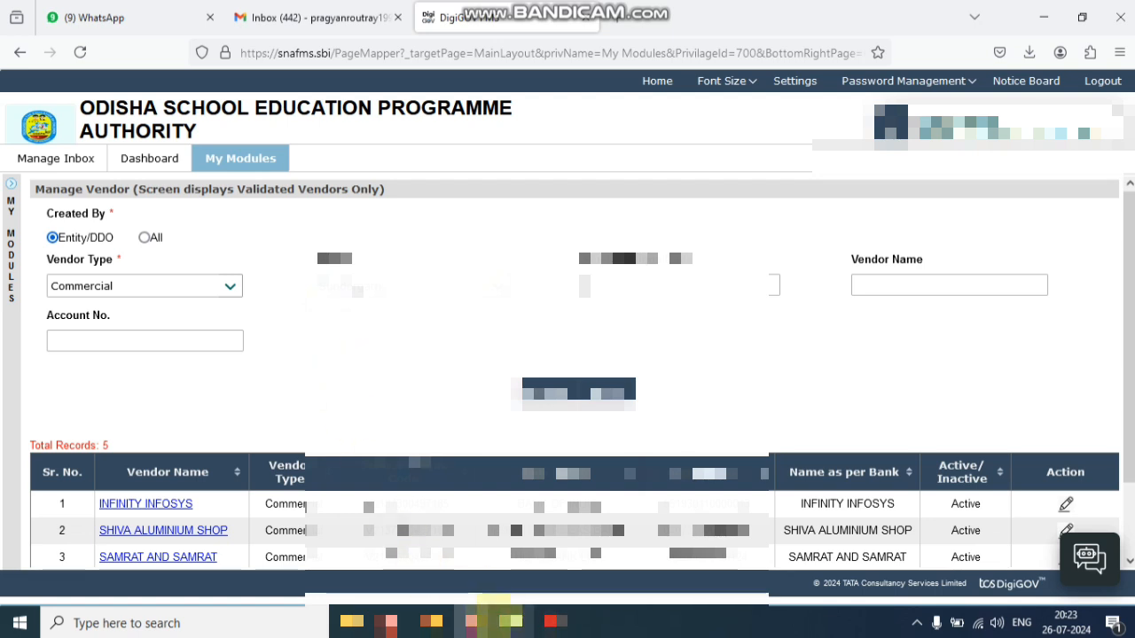
Step: Switch to Excel to view the filled vendor sheet, then return to Firefox and look through the validated commercial vendors
left_click(511, 621)
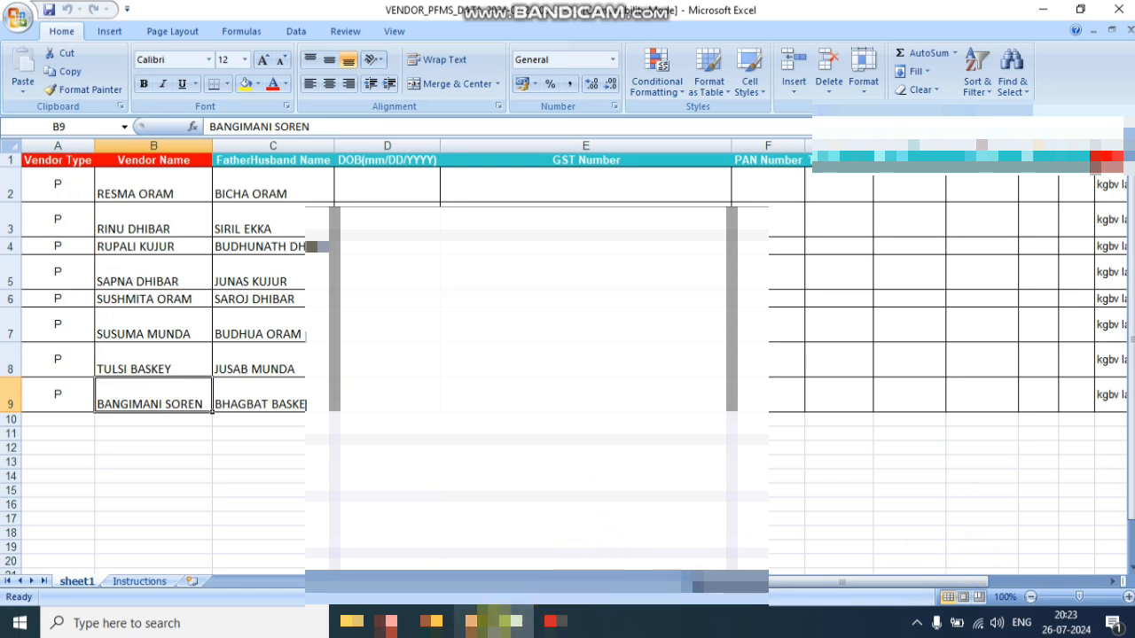
left_click(470, 622)
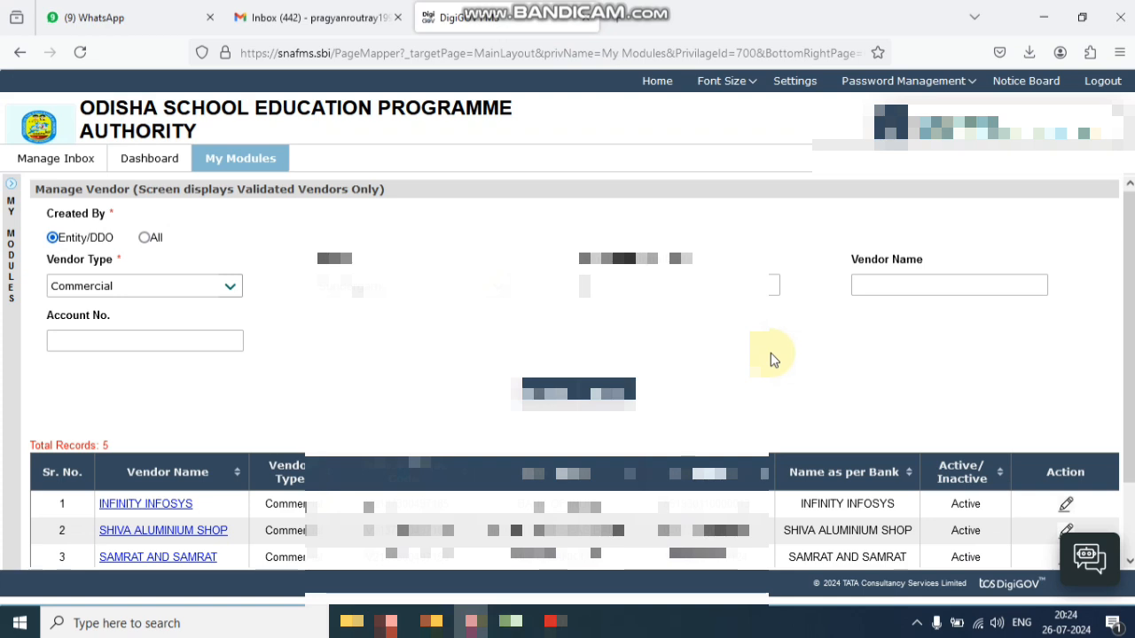
scroll(771, 353, "down", 2)
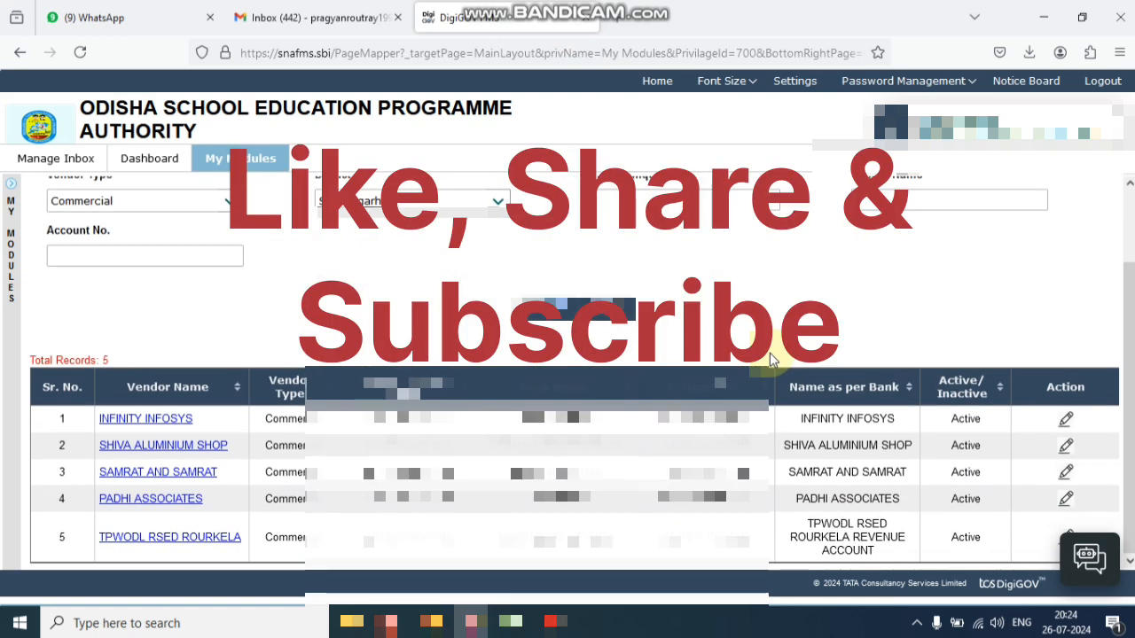
scroll(763, 341, "up", 2)
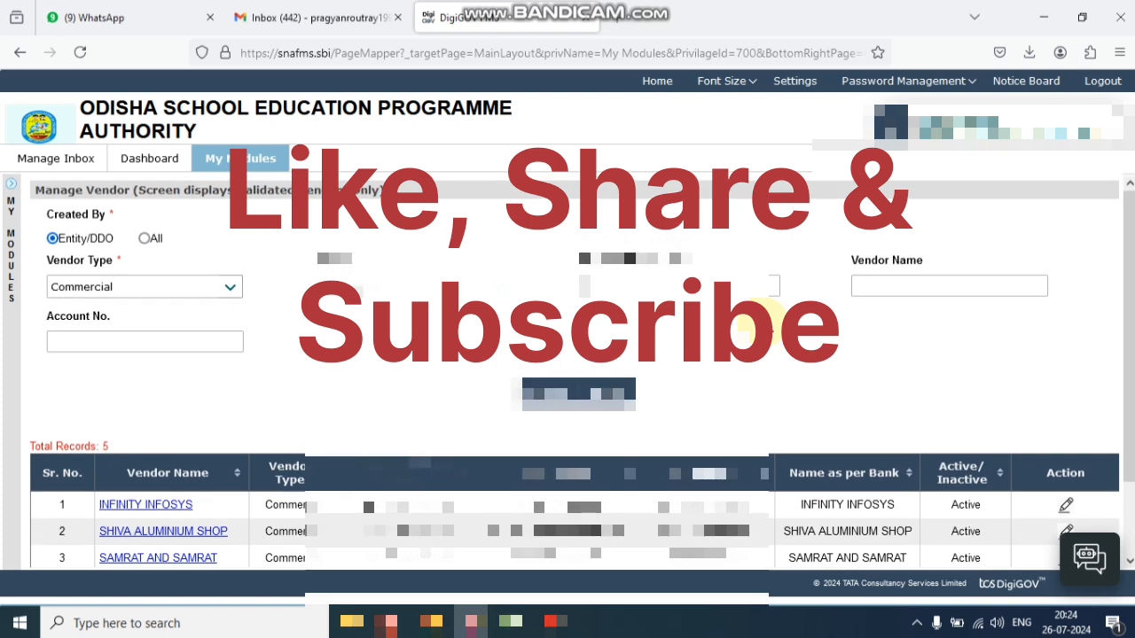